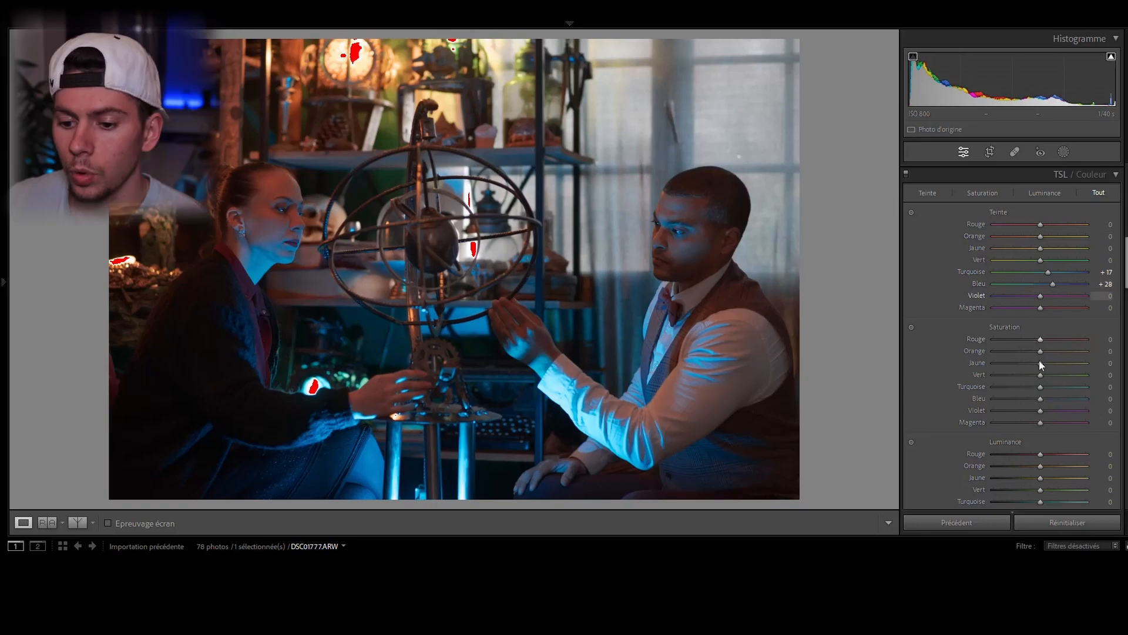
Try lowering the green and turquoise saturation to -100 in the HSL colour adjustments
left_click_drag(1042, 374, 992, 374)
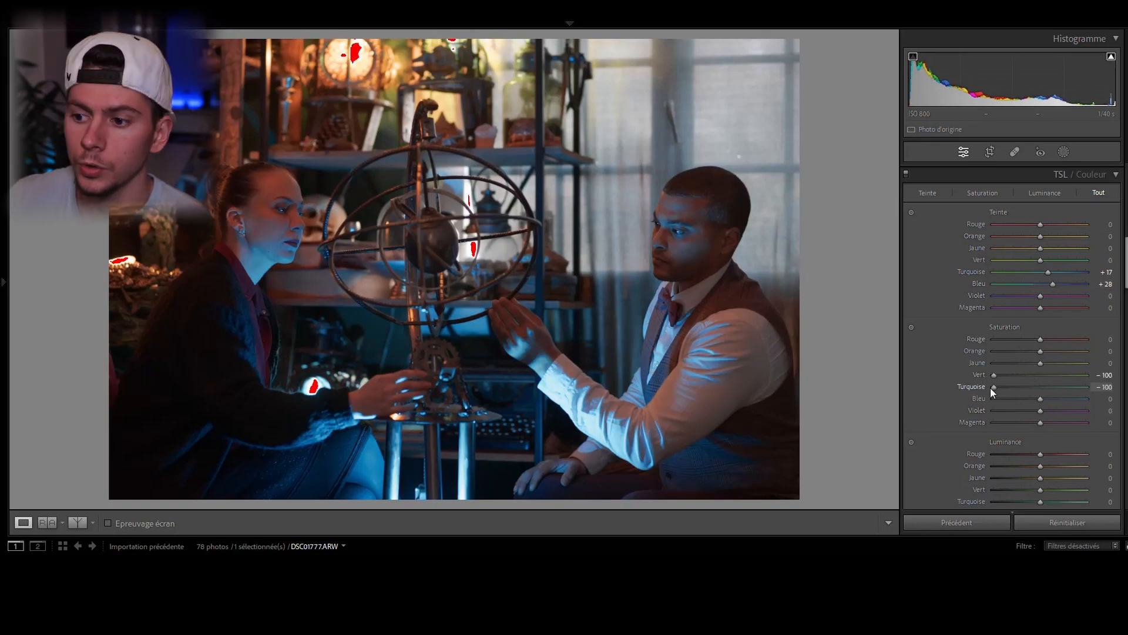
left_click_drag(1028, 355, 1066, 361)
scroll(1049, 422, "down", 3)
double_click(1056, 355)
Set the photo's exposure to +0.64, contrast +5, highlights -40, shadows +19, blacks -3, vibrance +7 and saturation -5
scroll(1039, 294, "up", 5)
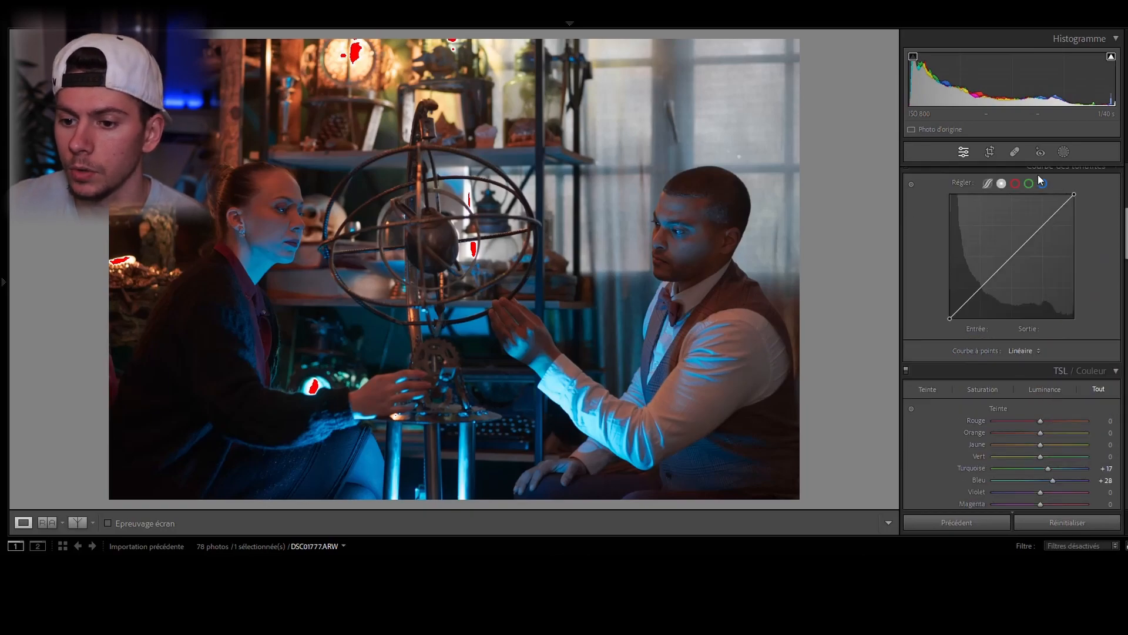
scroll(1034, 247, "up", 5)
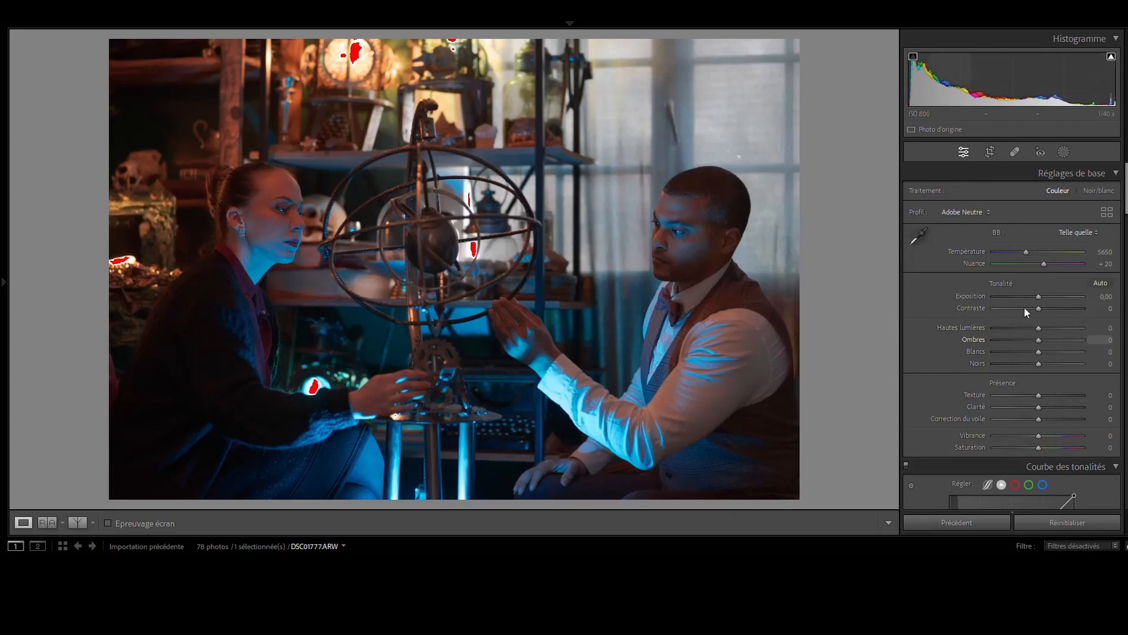
left_click_drag(1038, 297, 1022, 321)
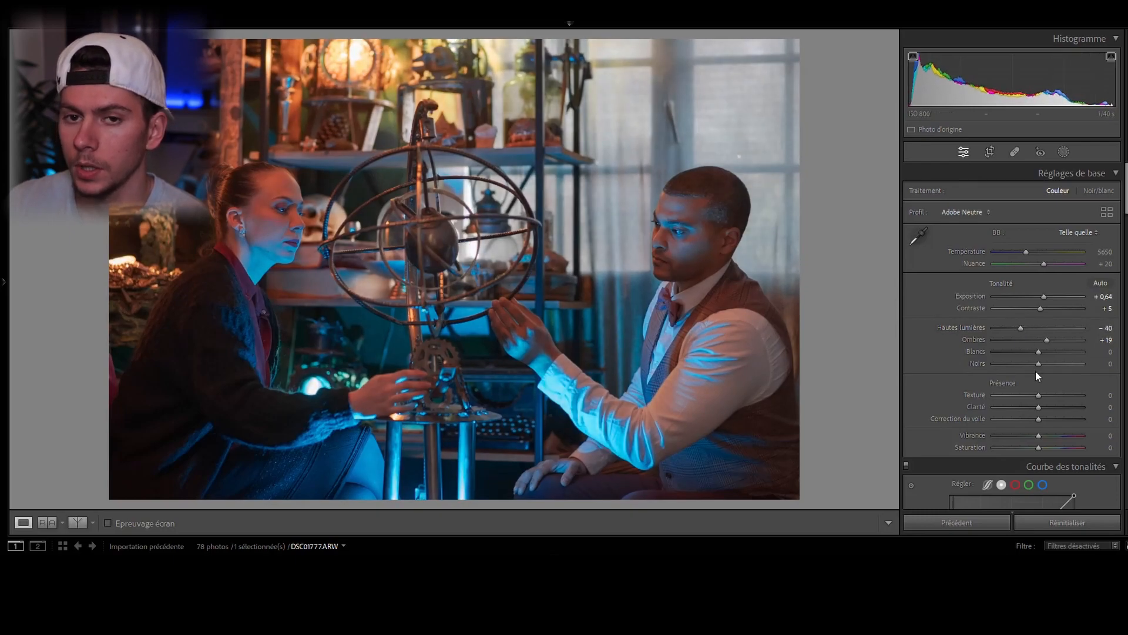
left_click_drag(1039, 365, 1035, 361)
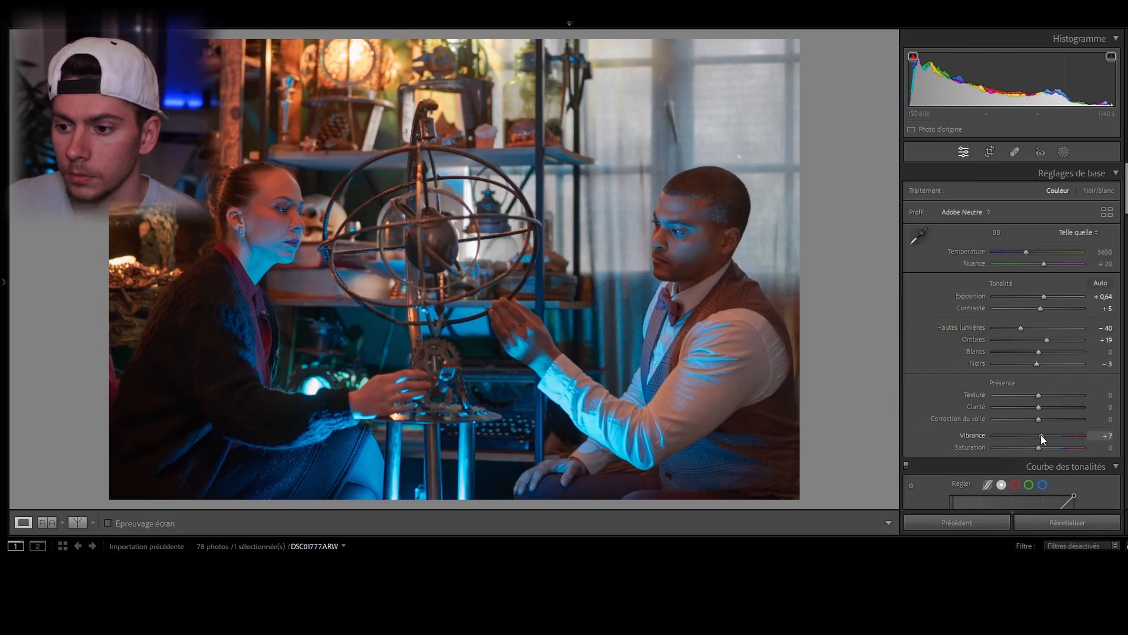
left_click_drag(1039, 449, 1038, 449)
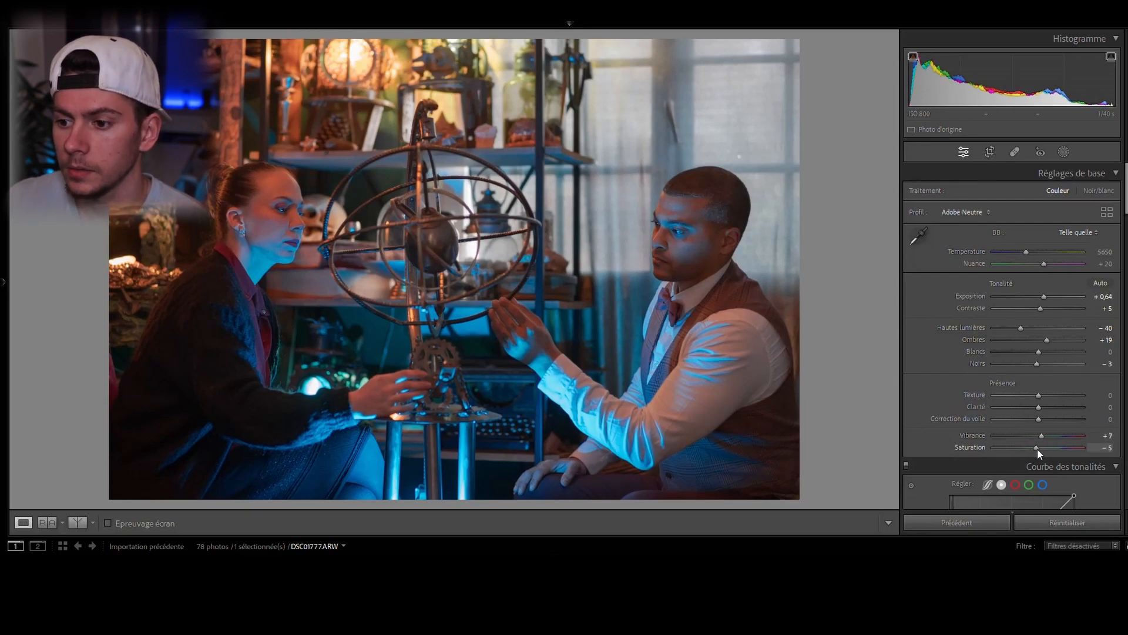
Compare the edit with the original photo and set the global contrast to +7
key("backslash")
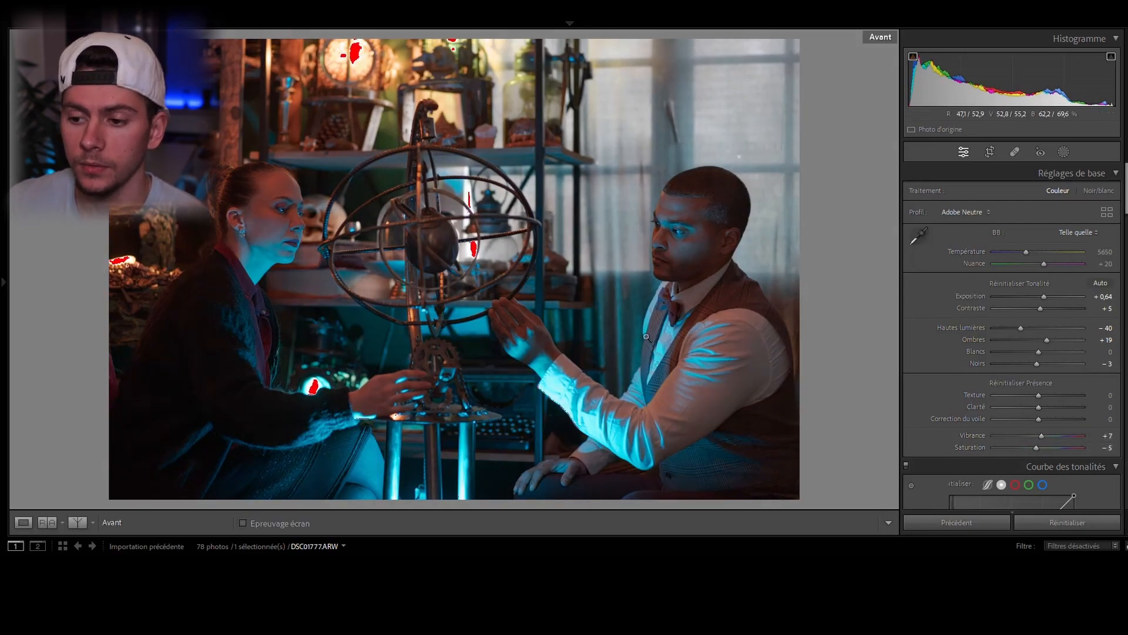
key("backslash")
key("backslash")
key("backslash")
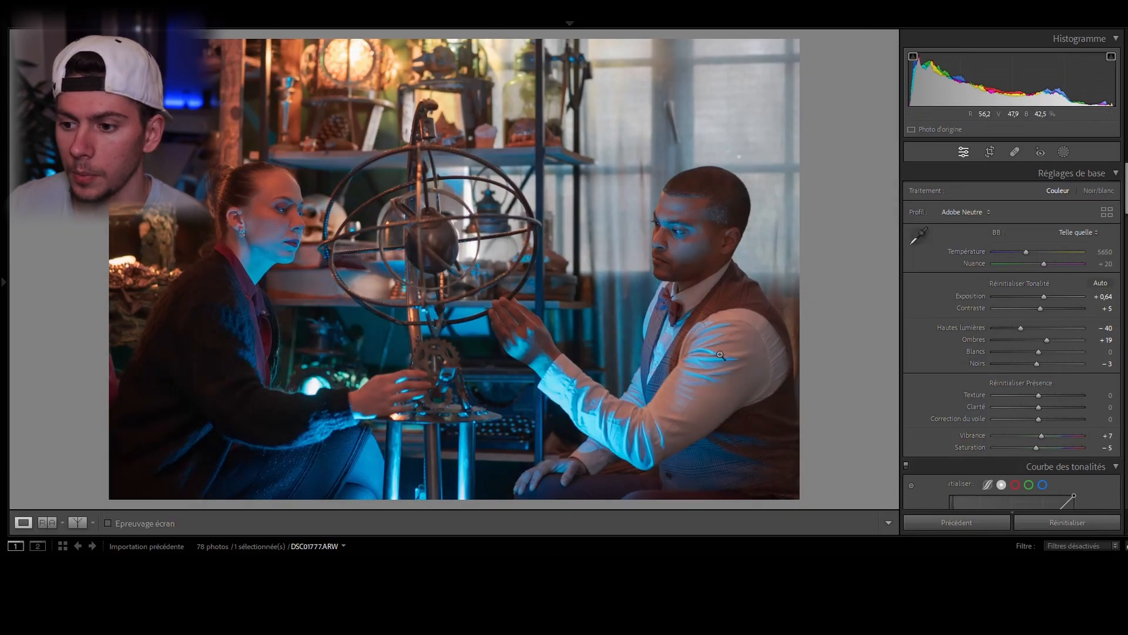
left_click_drag(1040, 310, 1042, 310)
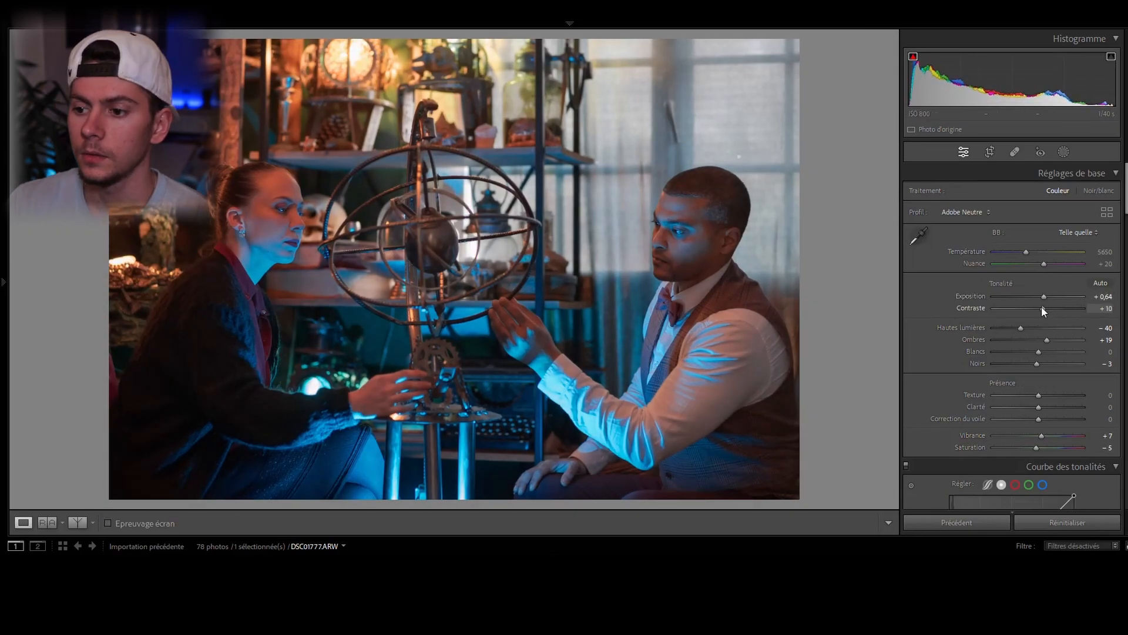
Create a mask of the subjects, and duplicate and invert it to get a background mask
left_click(1065, 153)
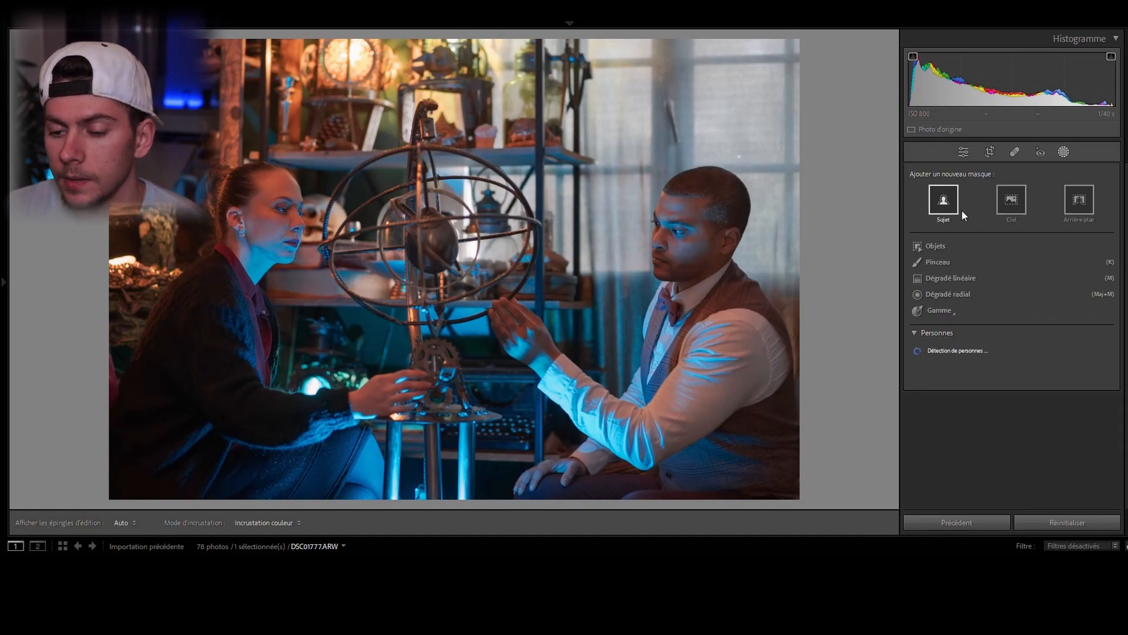
left_click(944, 202)
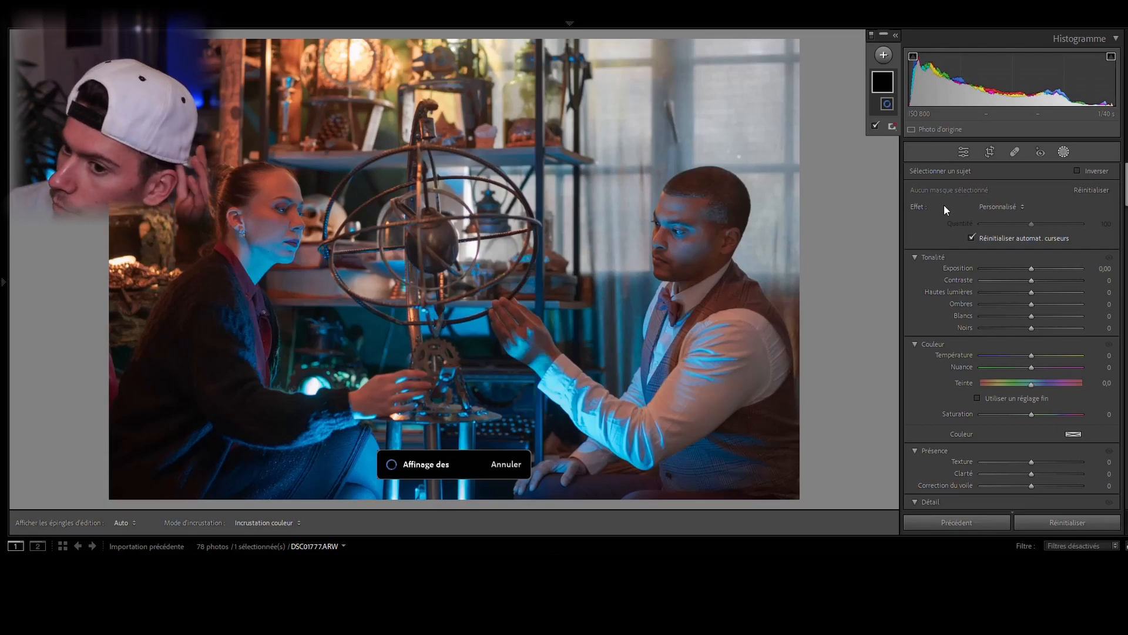
right_click(890, 83)
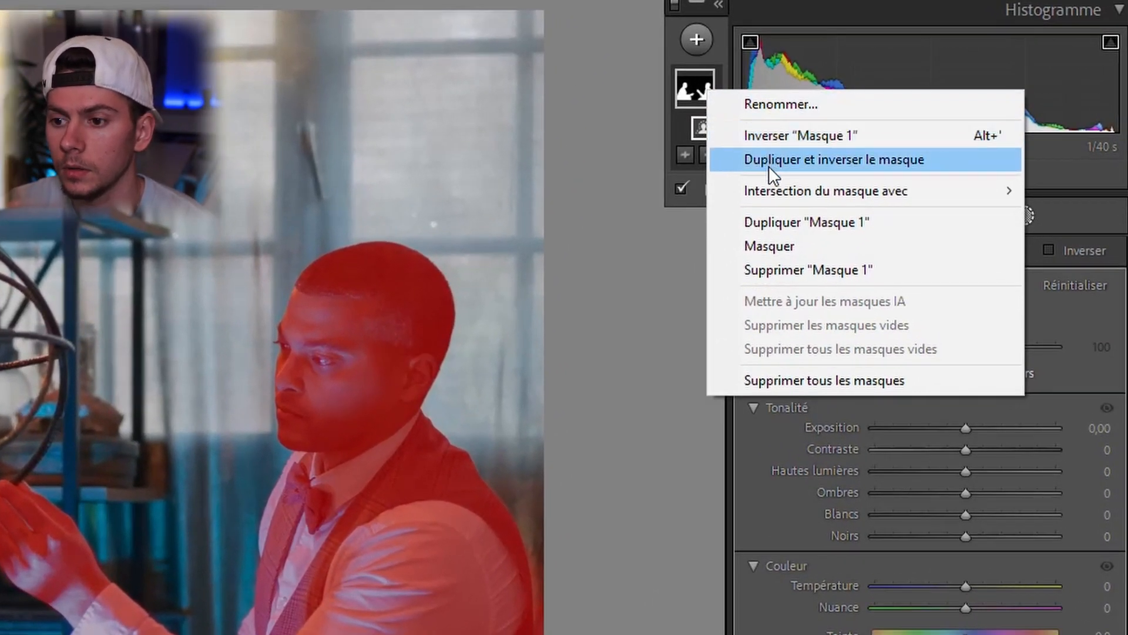
left_click(769, 166)
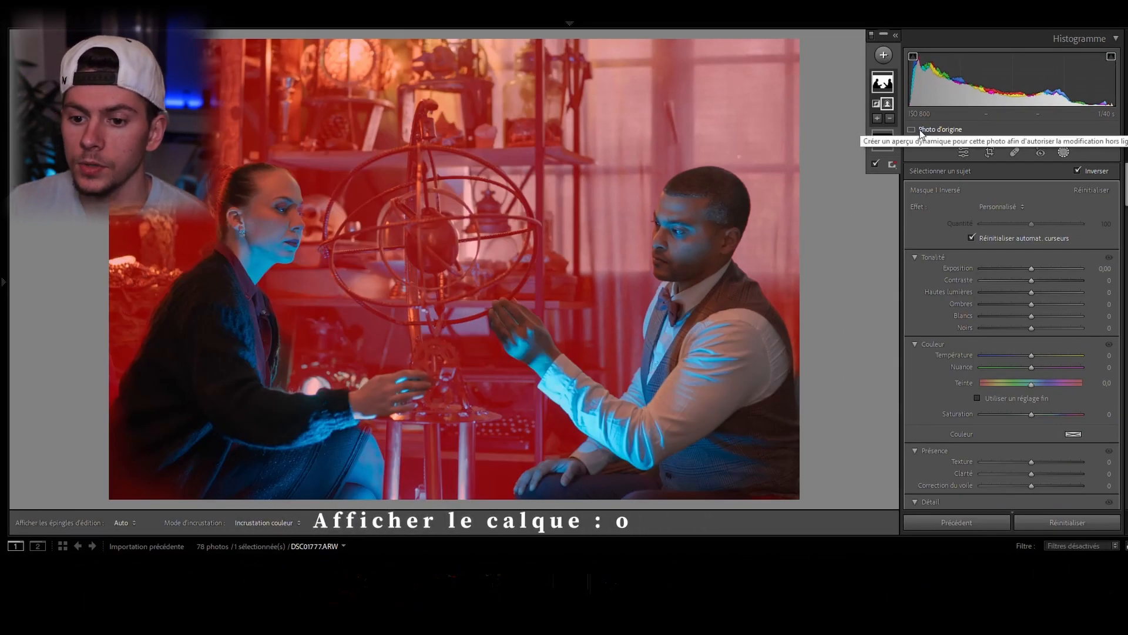
Set the inverted background mask's contrast to 18, highlights -12, whites -11 and blacks -5
left_click_drag(1031, 280, 1028, 327)
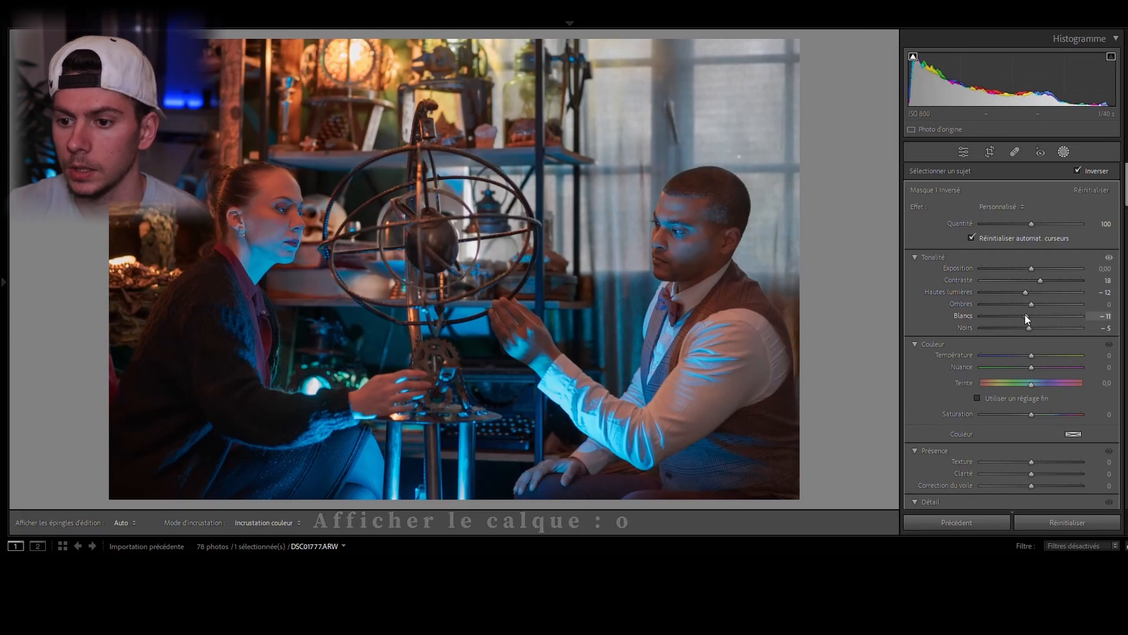
Set the subject mask's clarity to -11, contrast 35, highlights 1, shadows 11, whites 12 and blacks -2
left_click(882, 108)
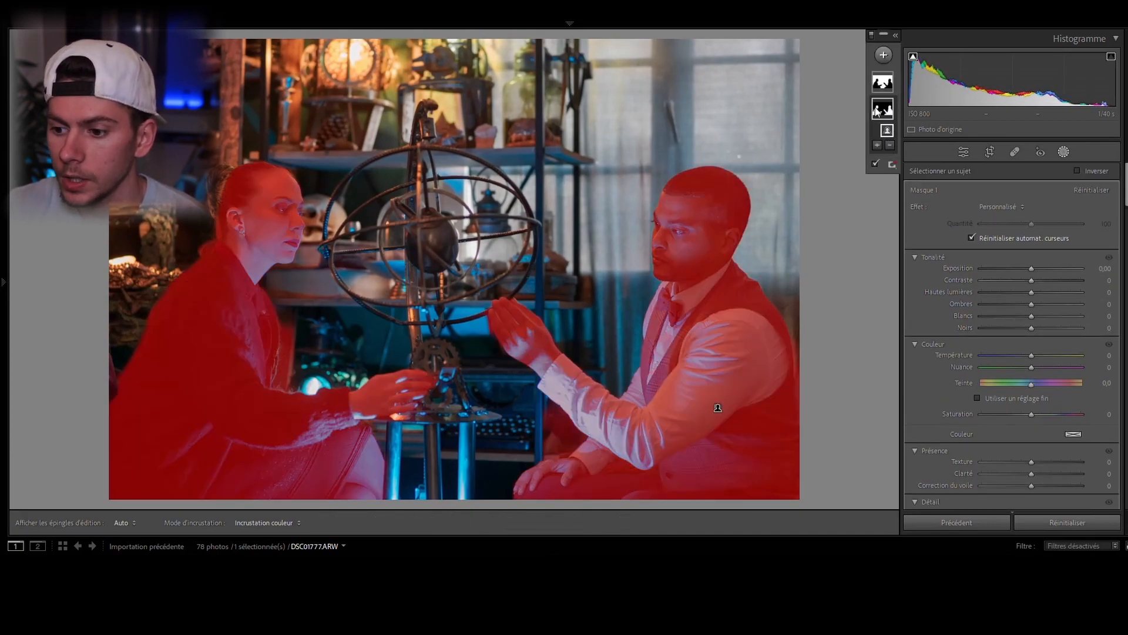
left_click_drag(1032, 473, 1036, 476)
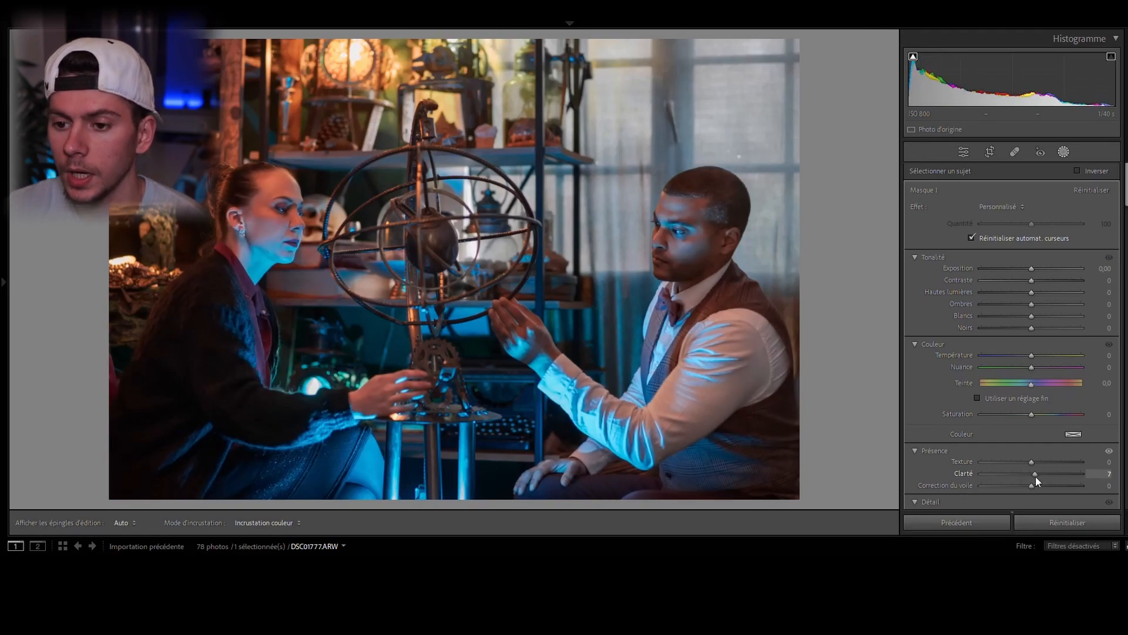
mouse_move(1032, 476)
left_mouse_down()
mouse_move(1053, 475)
mouse_move(1027, 478)
left_mouse_up()
mouse_move(1031, 305)
left_mouse_down()
mouse_move(1046, 308)
mouse_move(1053, 287)
mouse_move(1006, 292)
mouse_move(1055, 294)
mouse_move(1042, 292)
mouse_move(1041, 315)
mouse_move(1031, 289)
mouse_move(1031, 326)
left_mouse_up()
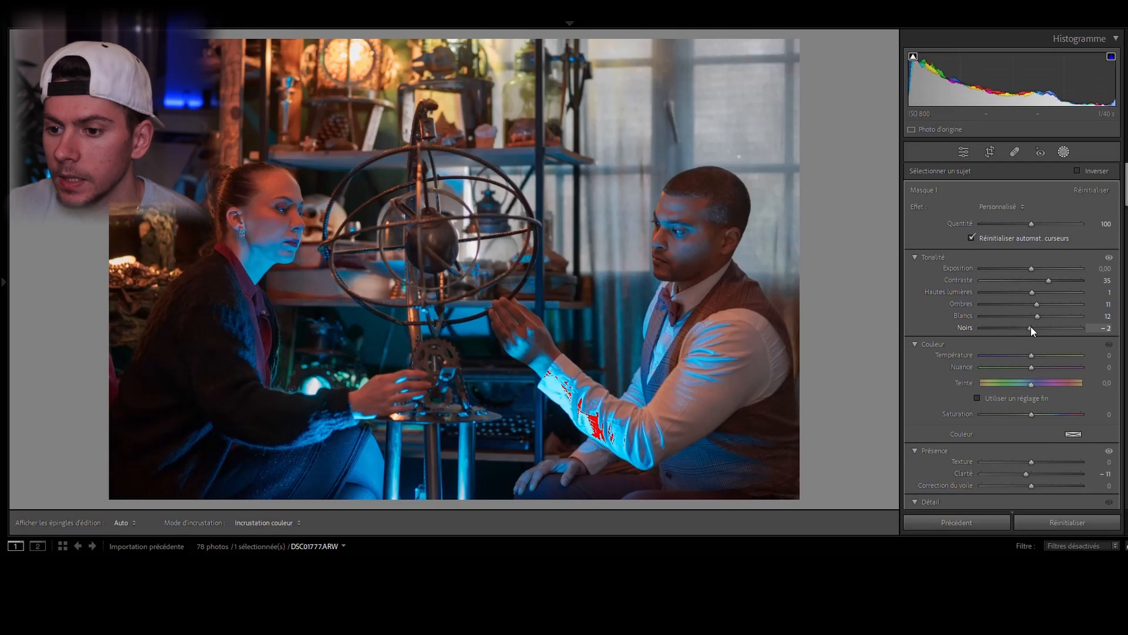
Add a wide radial gradient mask centred between the two people and extending past both sides of the photo
left_click(1064, 152)
left_click(1064, 152)
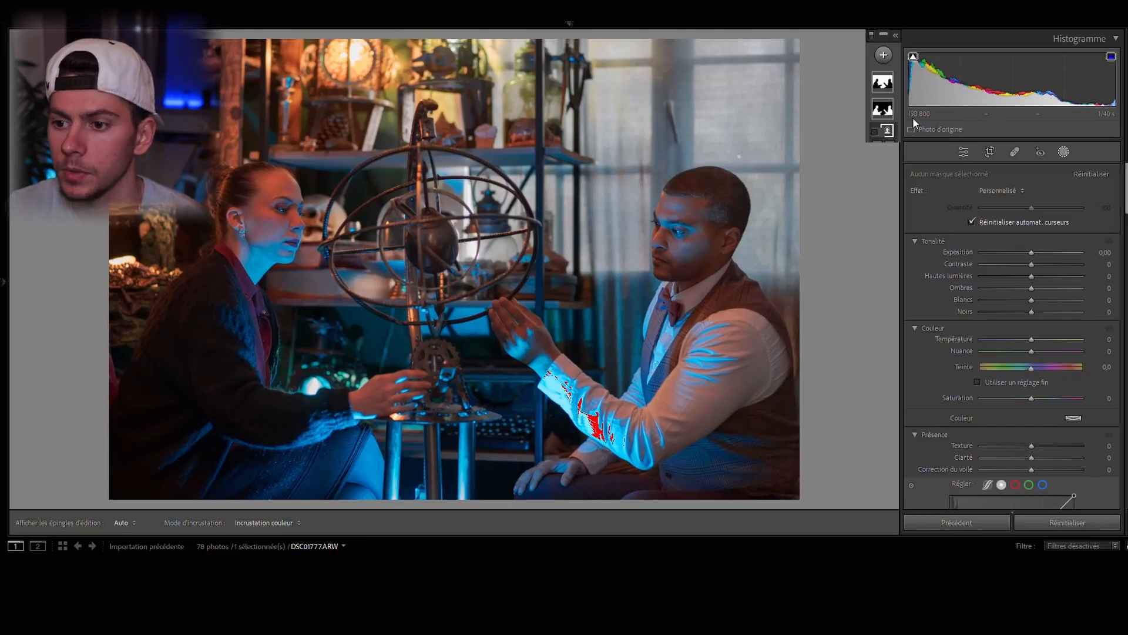
left_click(884, 55)
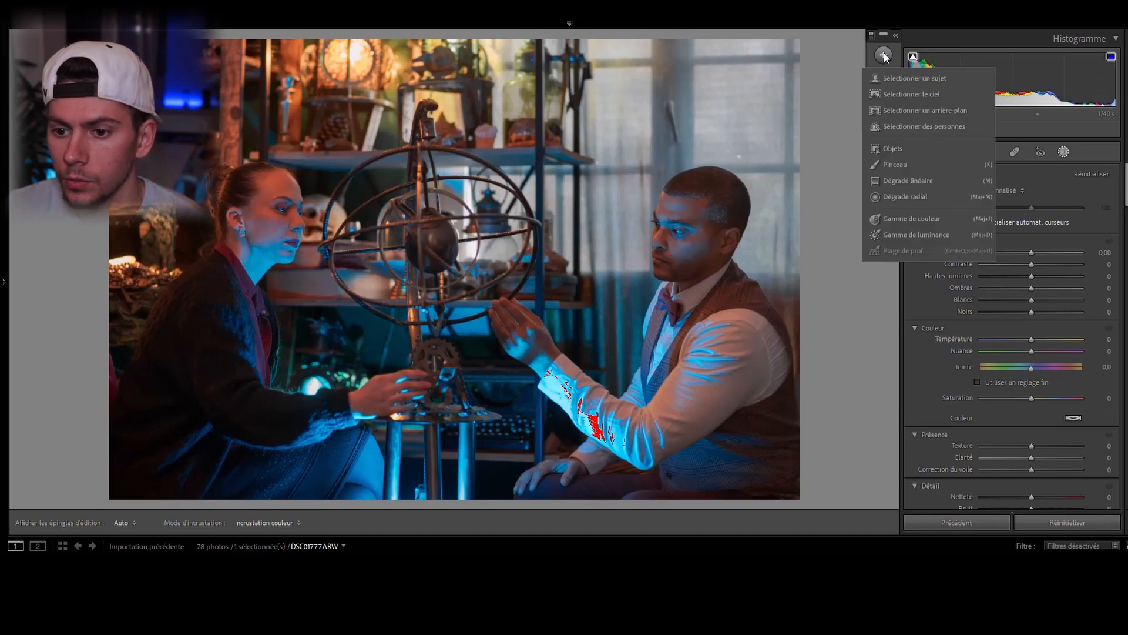
left_click(908, 197)
left_click_drag(833, 74, 880, 55)
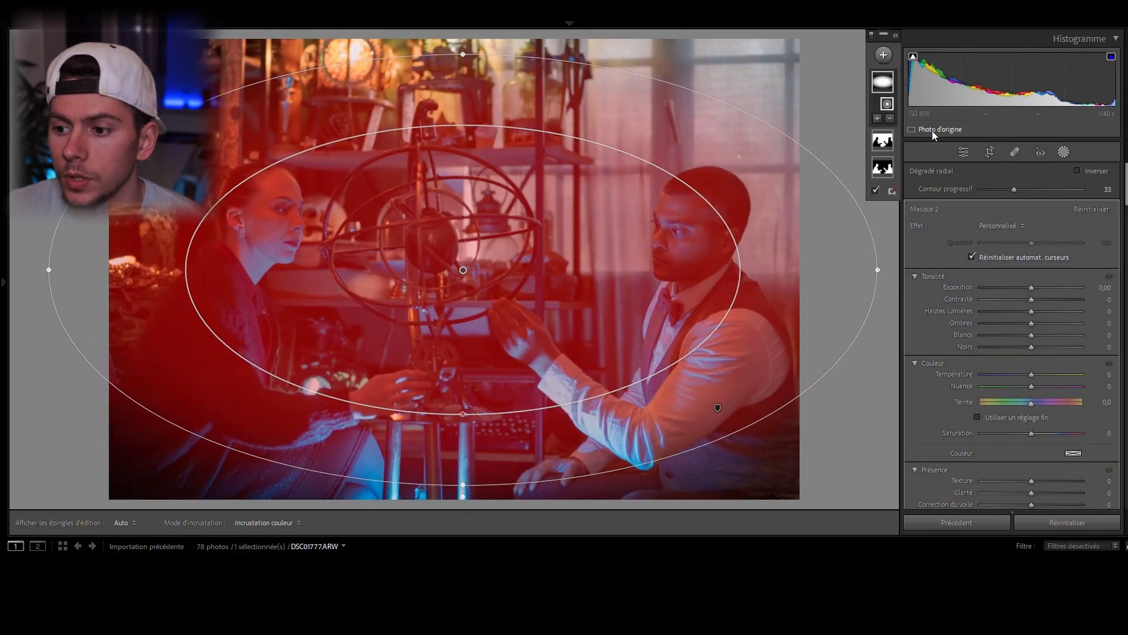
Invert the radial gradient mask and set its exposure to -0.48 to darken the photo's edges
right_click(883, 82)
left_click(927, 111)
left_click_drag(1031, 288, 1026, 286)
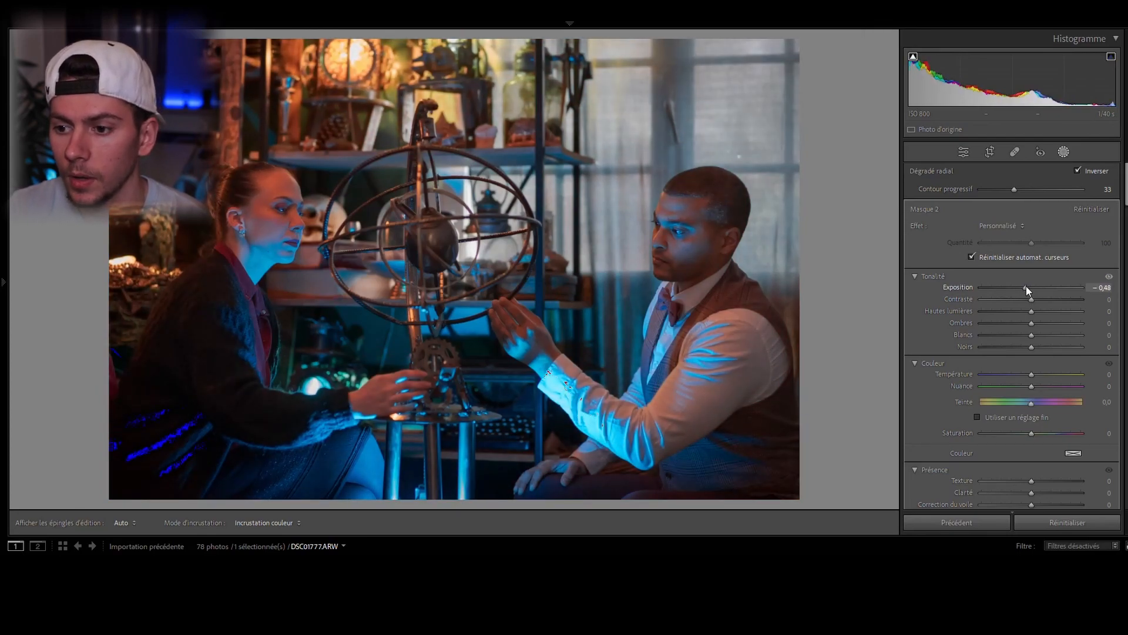
left_click_drag(1026, 285, 1026, 285)
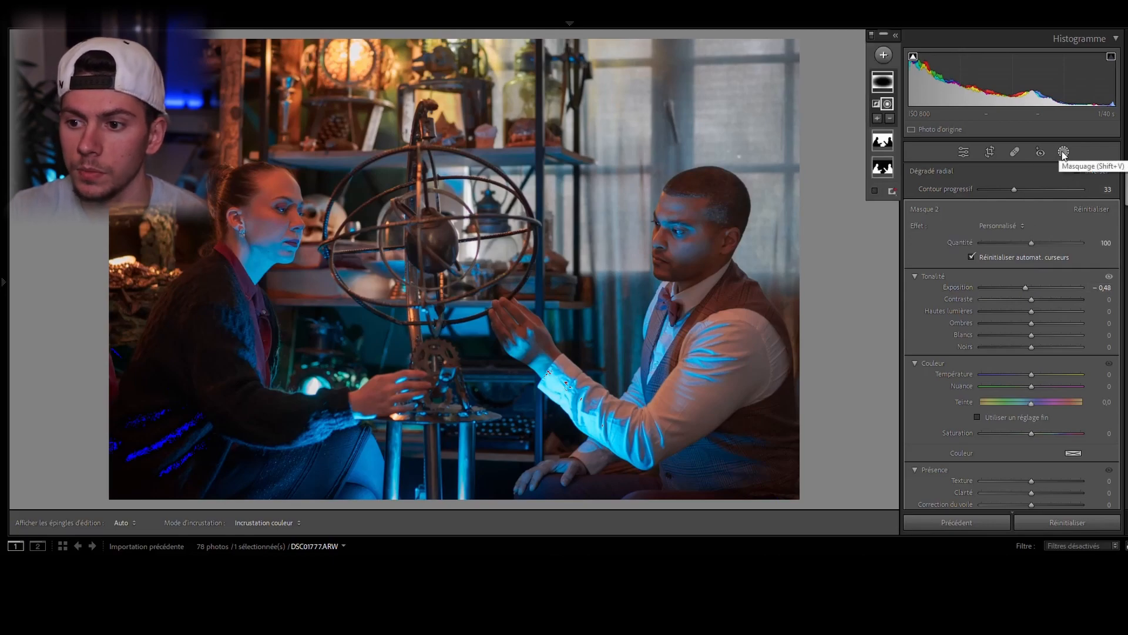
Add a nearly vertical linear gradient mask with its transition centred between the armillary sphere and the man
left_click(893, 60)
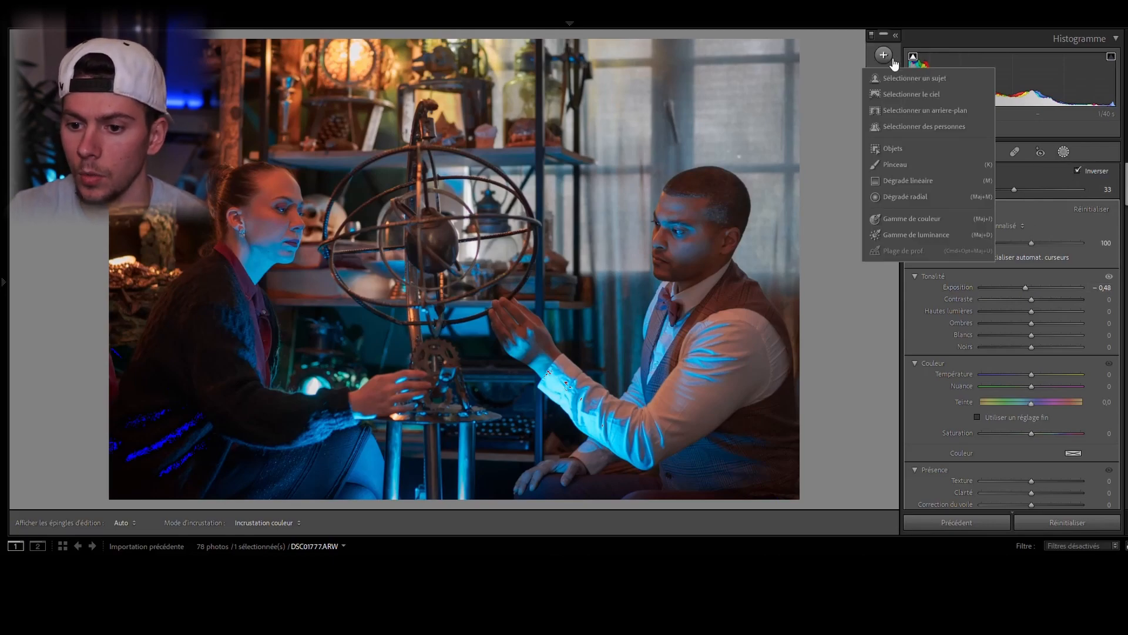
left_click(901, 180)
left_click_drag(576, 375, 470, 338)
mouse_move(471, 338)
left_mouse_down()
mouse_move(357, 306)
mouse_move(569, 343)
left_mouse_up()
left_click_drag(444, 304, 438, 339)
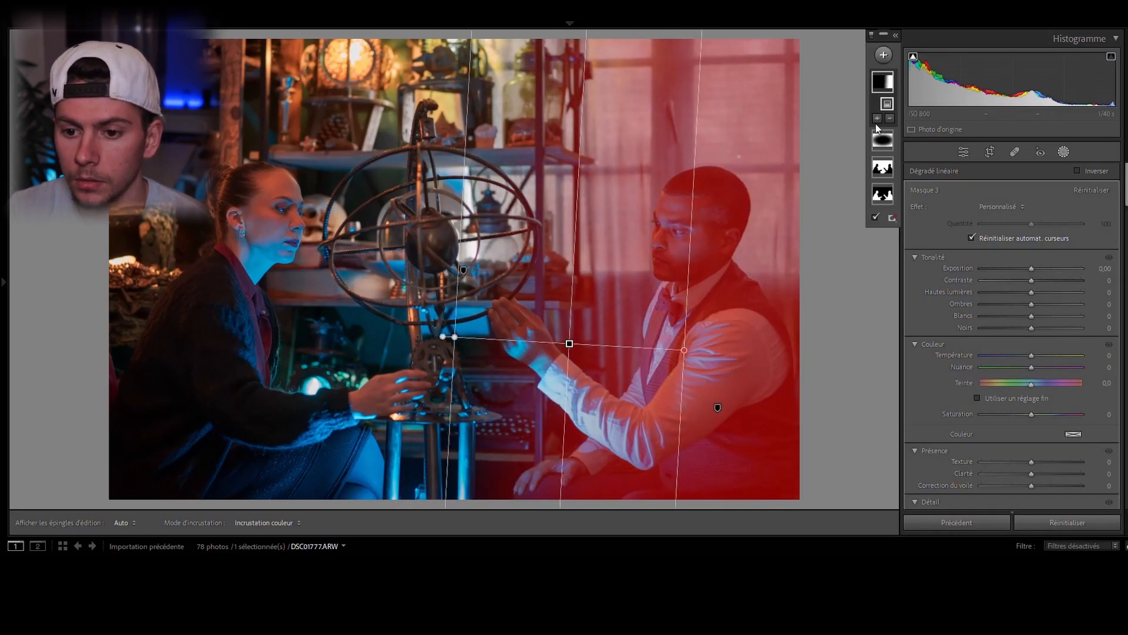
Combine the mask with a second linear gradient over the woman's side to confine it to the central band
left_click(879, 121)
left_click(901, 244)
left_click_drag(364, 325, 416, 302)
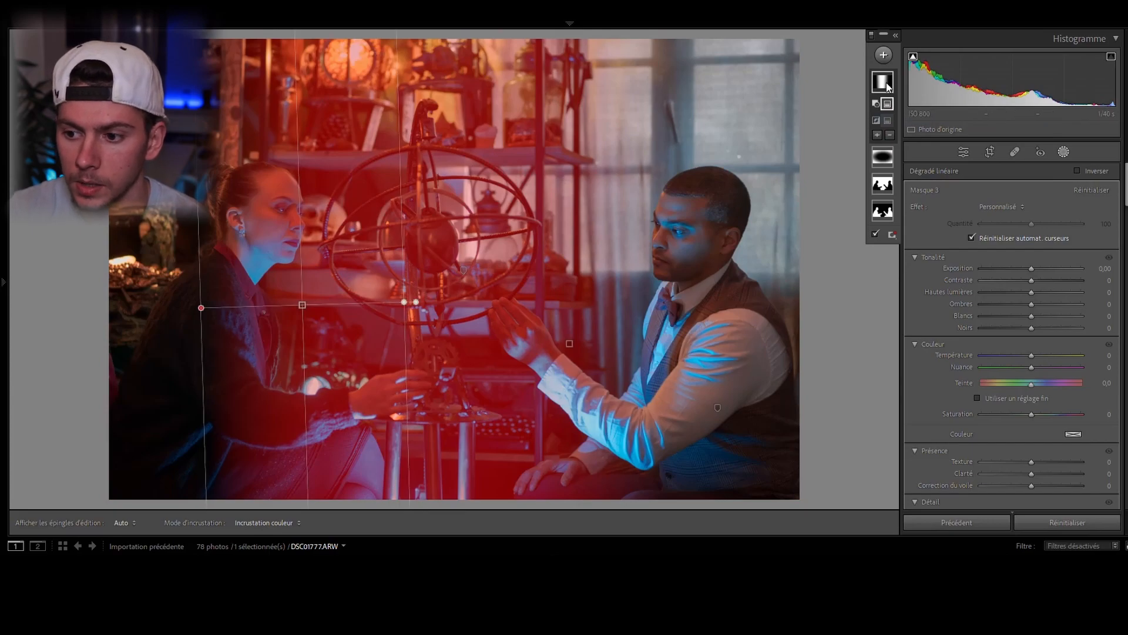
Set the central band mask's temperature to -38, saturation to 18 and exposure to 0.29
left_click_drag(1029, 343, 1010, 338)
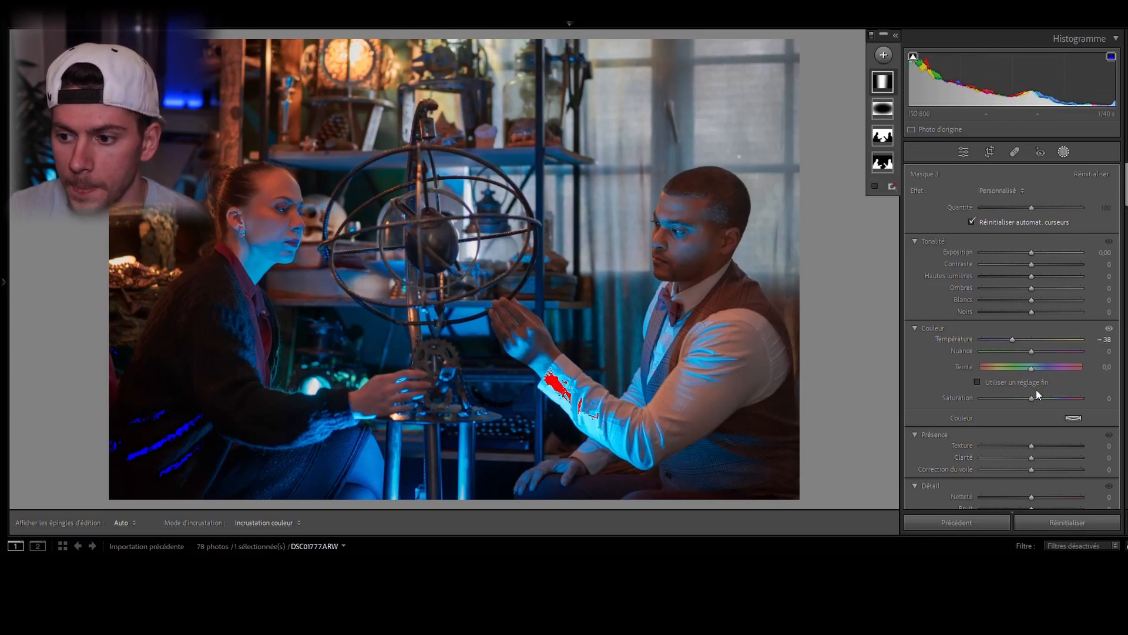
mouse_move(1032, 397)
left_mouse_down()
mouse_move(1053, 397)
mouse_move(1042, 399)
left_mouse_up()
left_click_drag(1031, 252, 1035, 253)
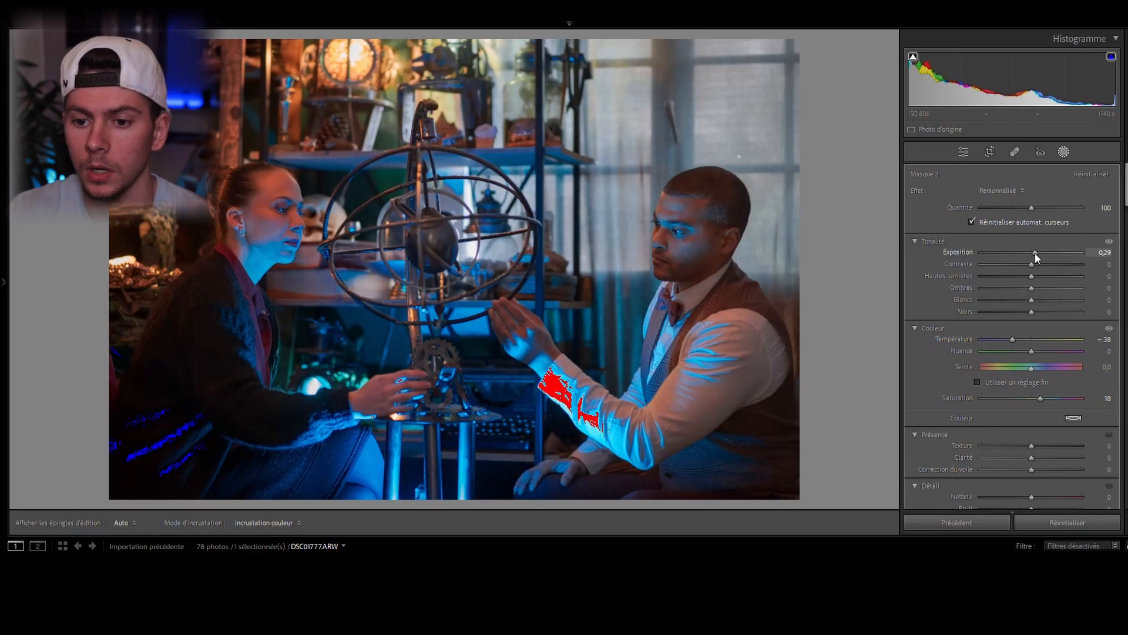
Subtract a linear gradient running down from the photo's upper edge from the central band mask
left_click(889, 56)
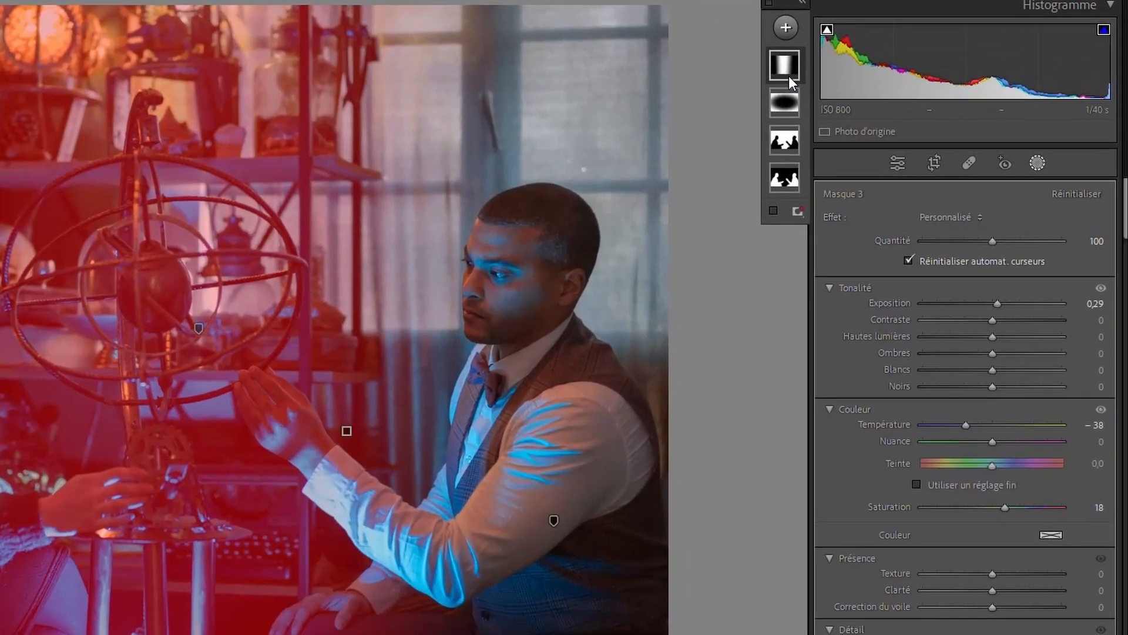
left_click(884, 84)
left_click(662, 147)
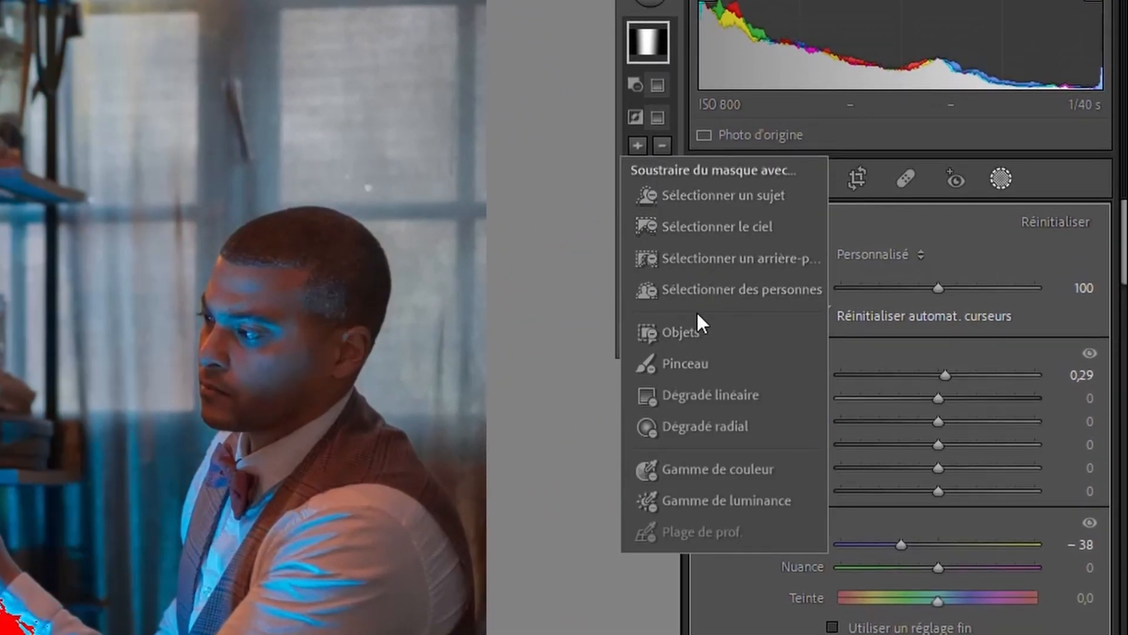
left_click(690, 395)
left_click_drag(427, 43, 435, 188)
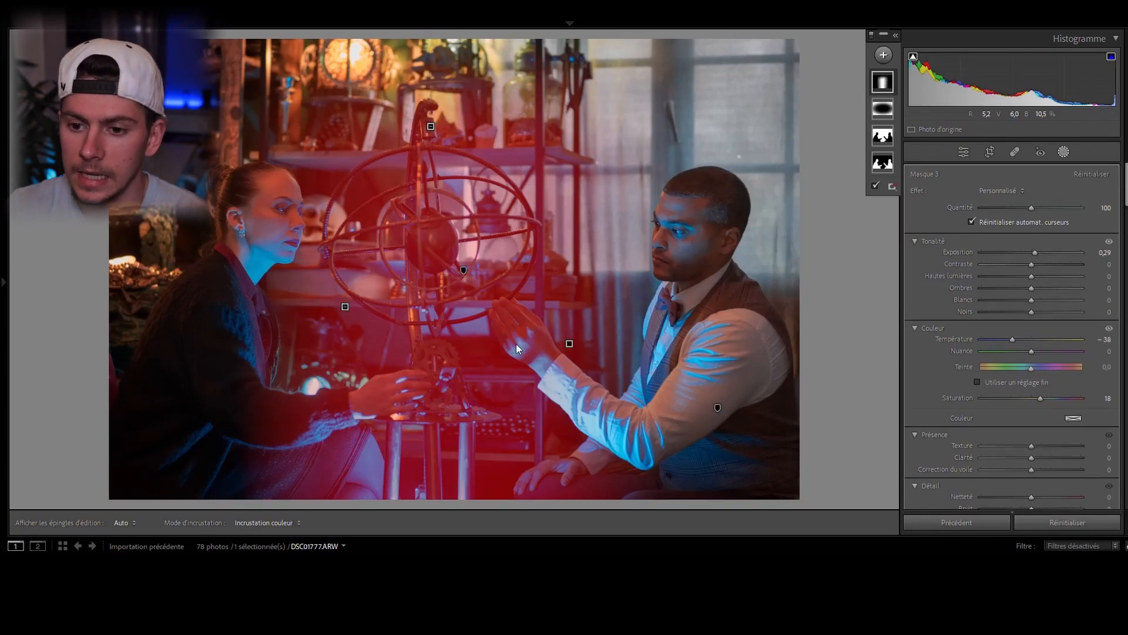
Set the central band mask's exposure to 0.57, saturation 30, temperature -25, texture 13 and clarity 18
mouse_move(1035, 253)
left_mouse_down()
mouse_move(1031, 262)
mouse_move(1038, 253)
left_mouse_up()
left_click_drag(1040, 399, 1046, 398)
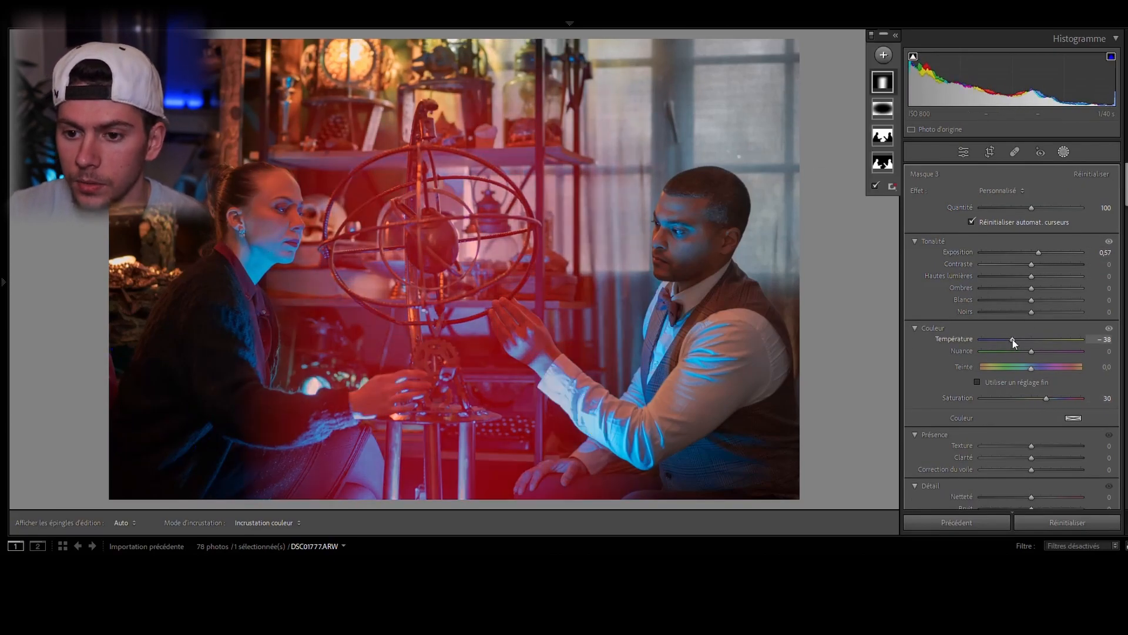
left_click_drag(1013, 340, 1019, 341)
mouse_move(1032, 457)
left_mouse_down()
mouse_move(1049, 458)
mouse_move(1036, 448)
left_mouse_up()
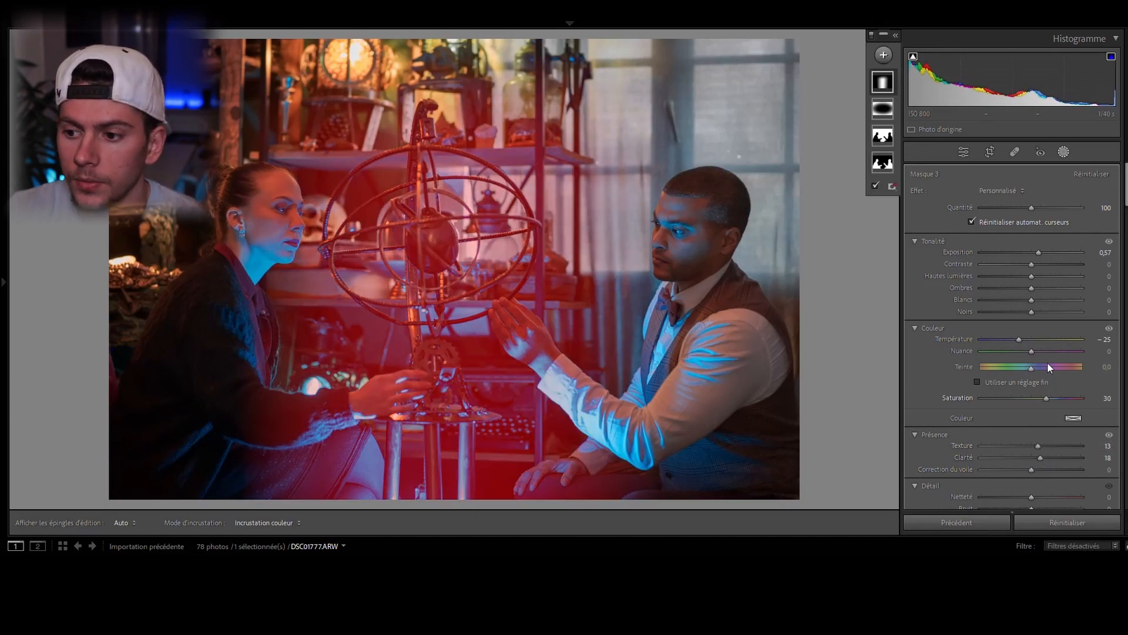
Leave masking and compare the photo before and after the edits
left_click(1065, 152)
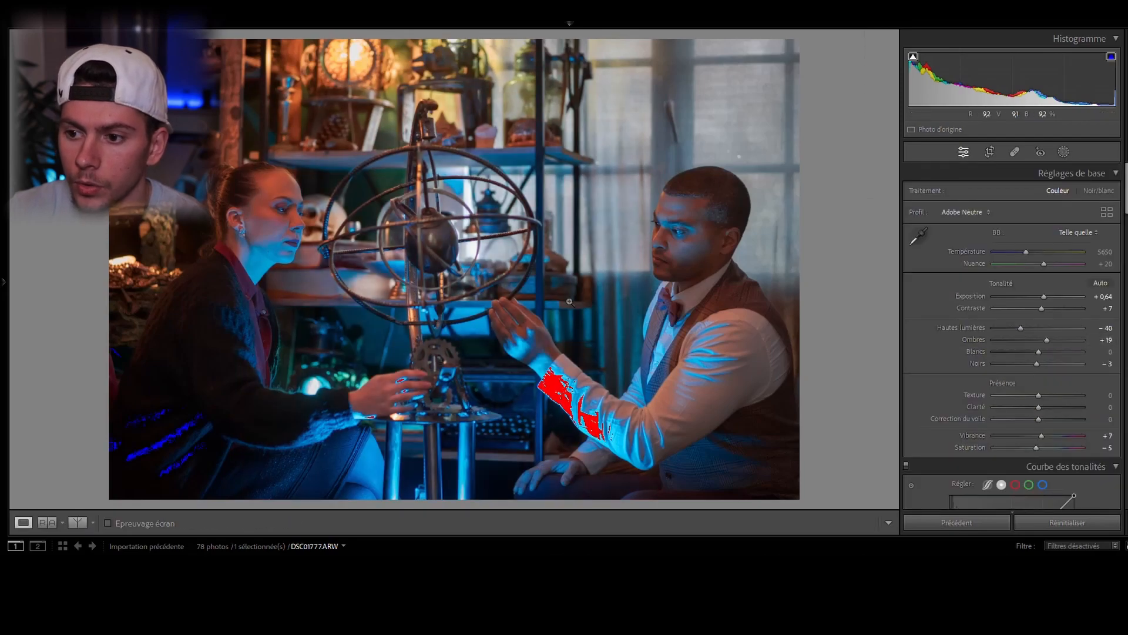
key("alt")
key("alt+x")
key("alt+x")
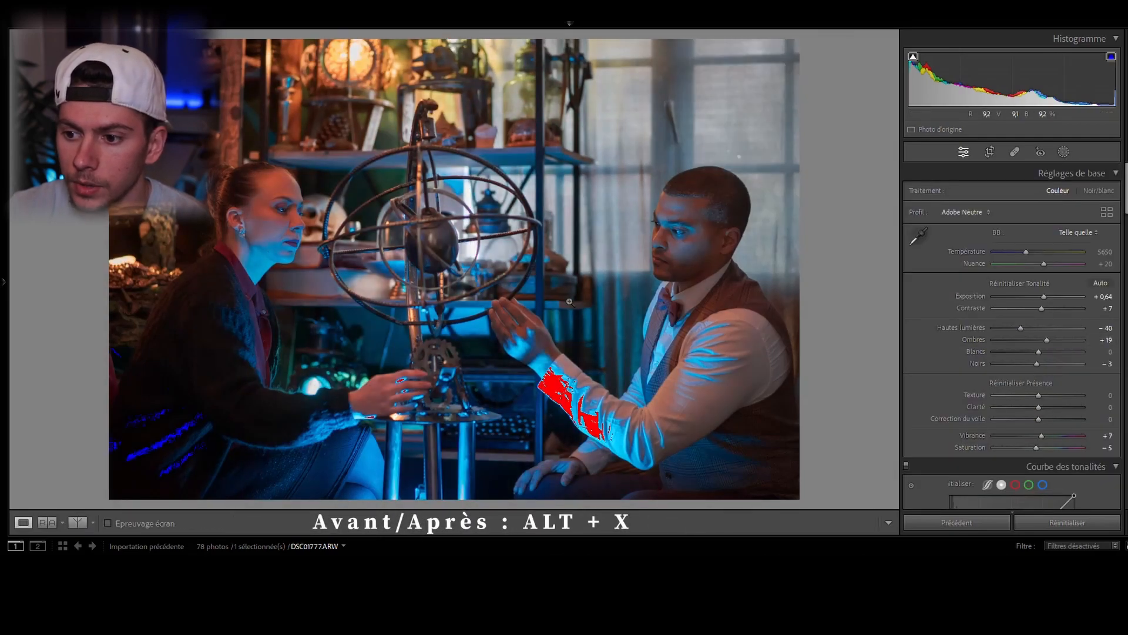
key("alt+x")
key("alt+x")
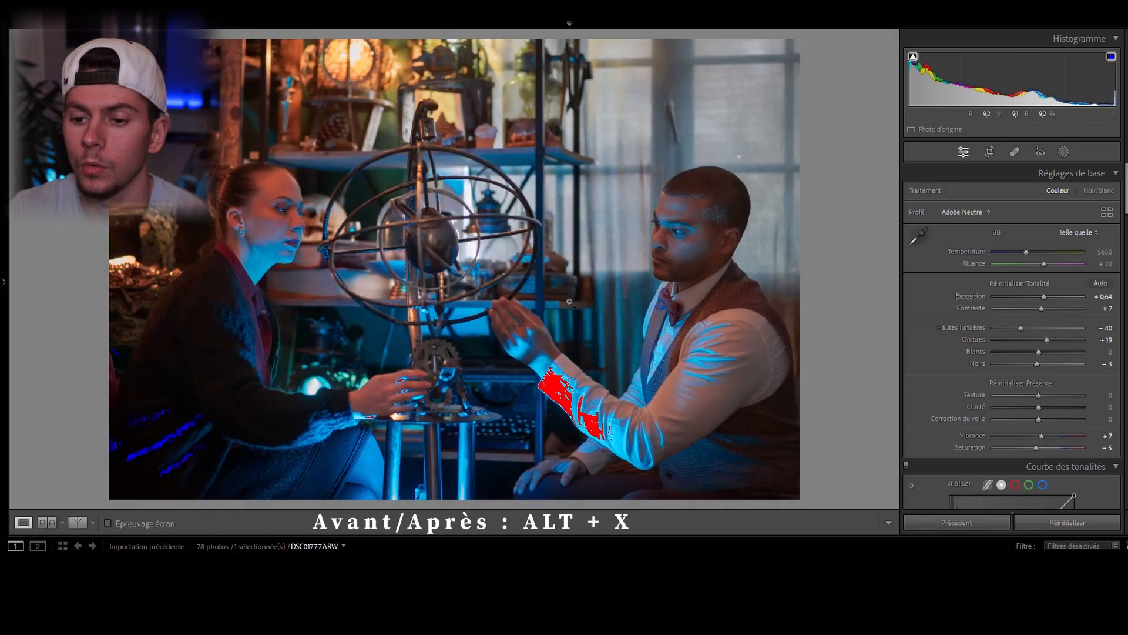
Try raising the subject mask's shadows to 24 and undo the change
left_click(1064, 153)
left_click(882, 164)
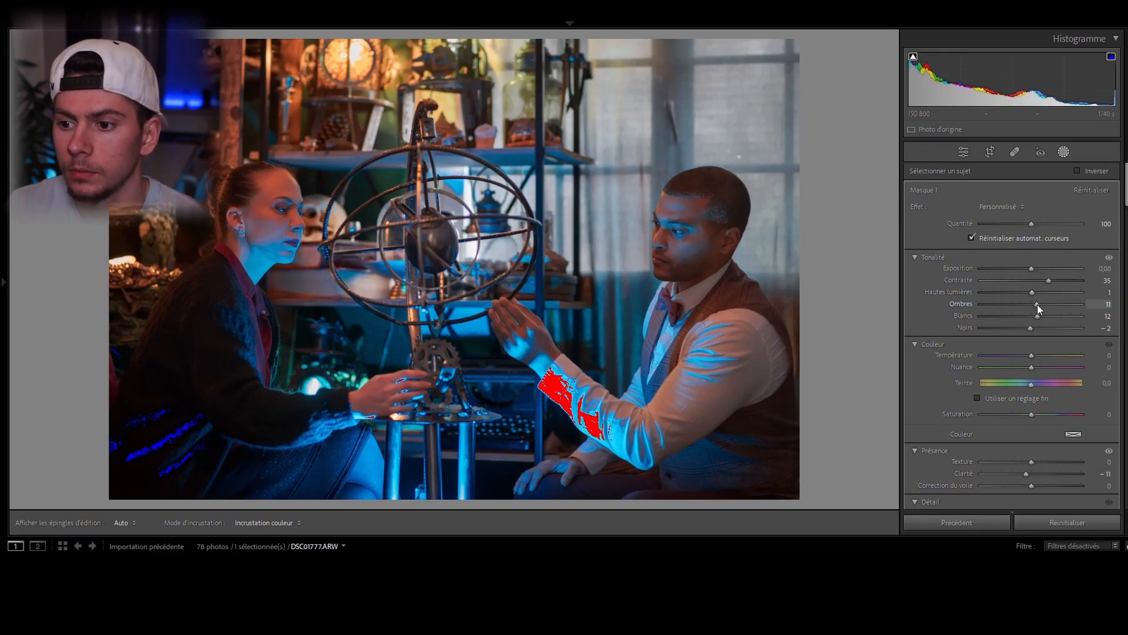
left_click_drag(1046, 304, 1044, 304)
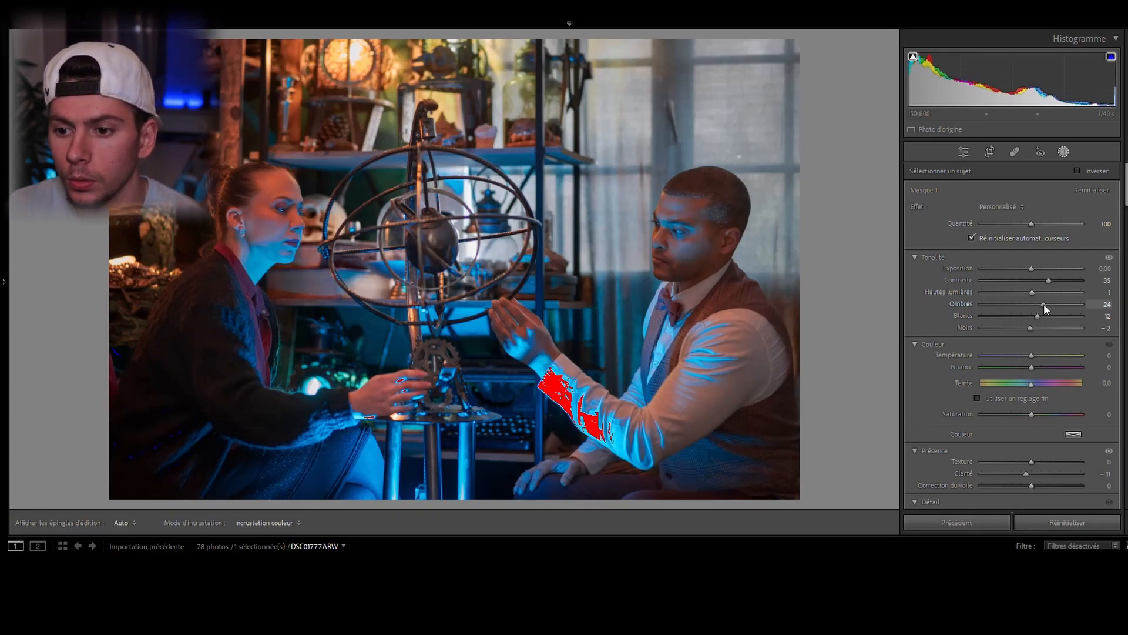
key("ctrl+z")
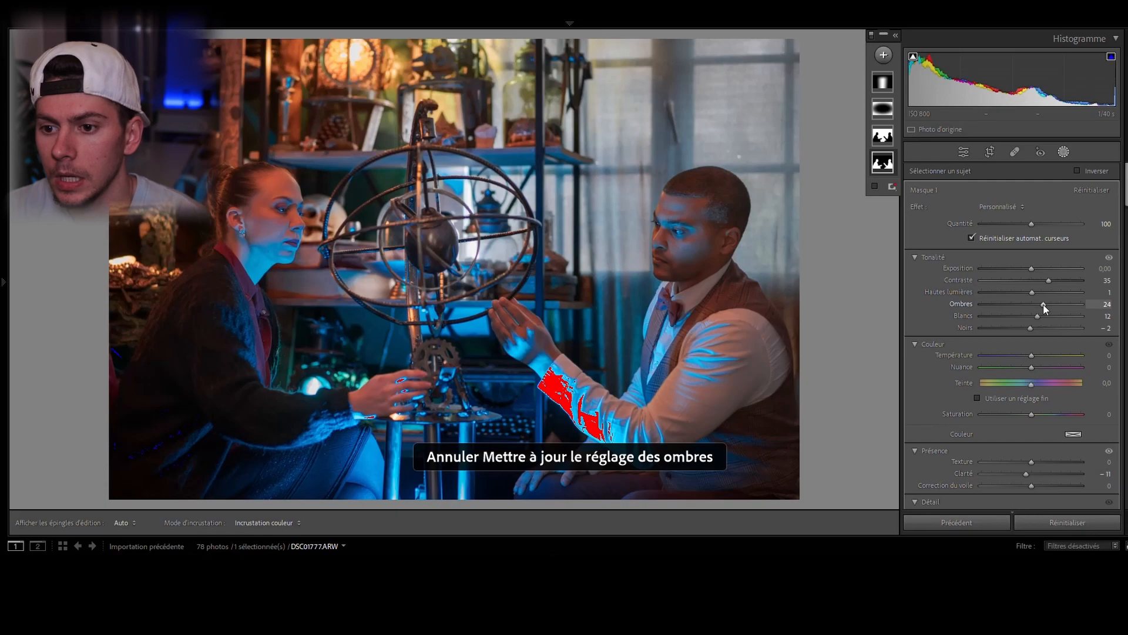
key("ctrl+z")
Mask the man's head as an object and set its exposure to 0.24, contrast 26, highlights 39 and shadows 10
left_click(884, 55)
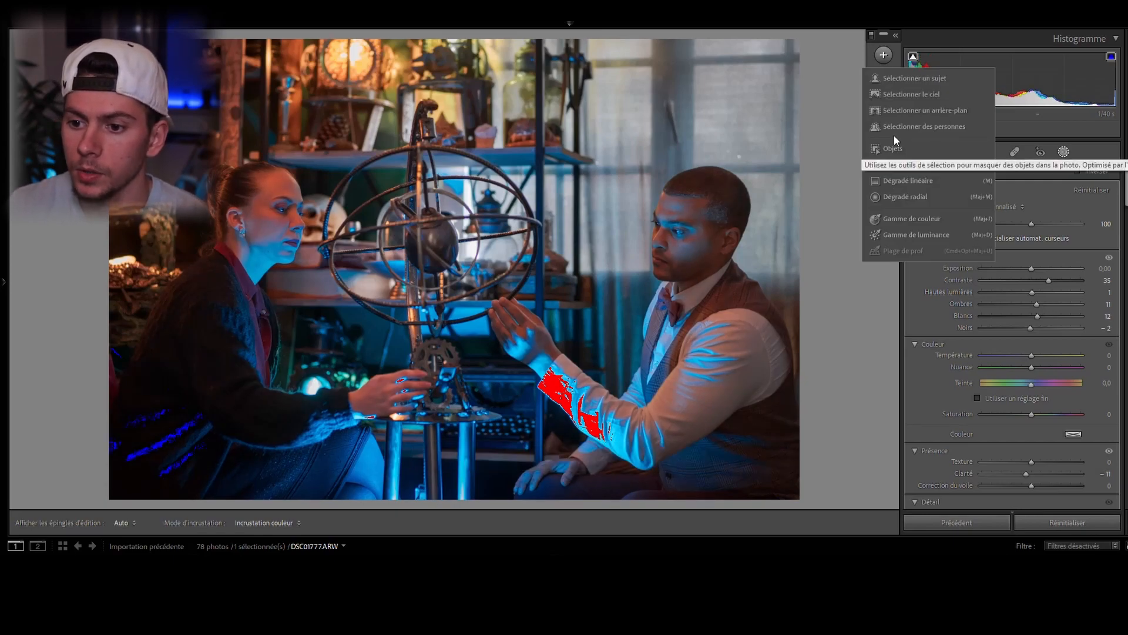
left_click(892, 149)
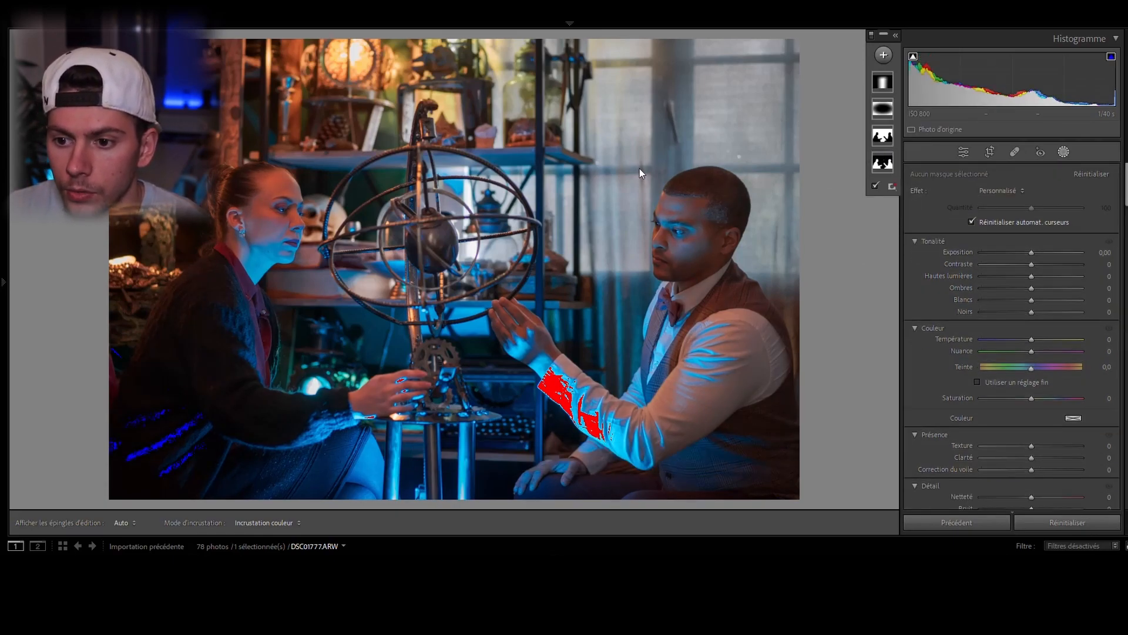
scroll(712, 214, "up", 6)
mouse_move(721, 205)
left_mouse_down()
mouse_move(669, 246)
mouse_move(685, 237)
mouse_move(687, 268)
left_mouse_up()
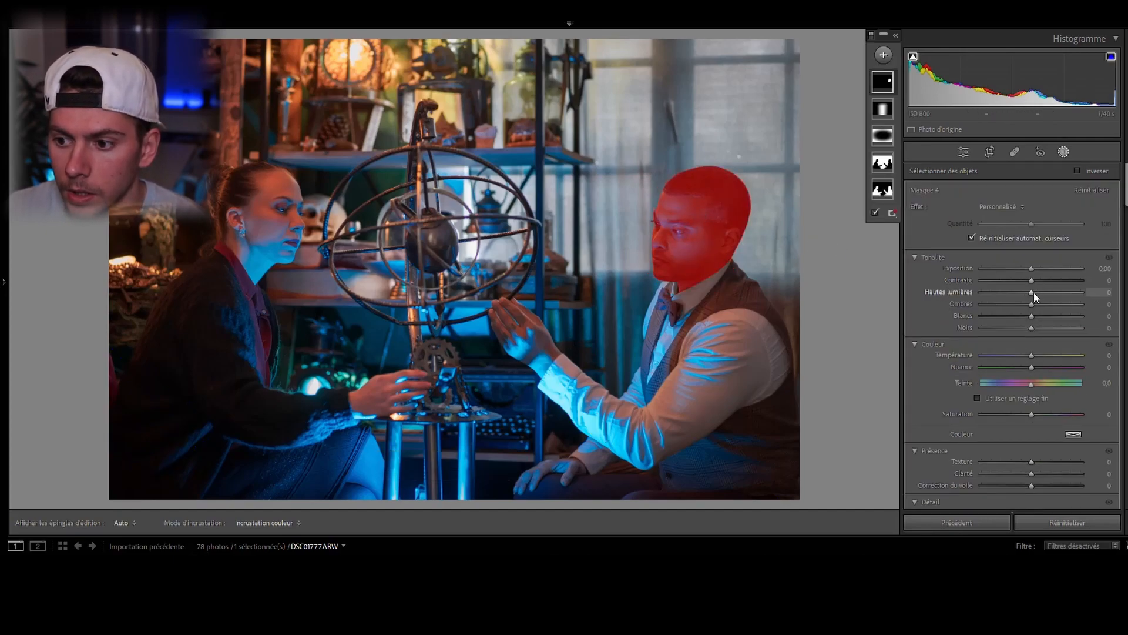
mouse_move(1028, 294)
left_mouse_down()
mouse_move(1059, 304)
mouse_move(1035, 305)
left_mouse_up()
left_click_drag(1031, 268, 1052, 294)
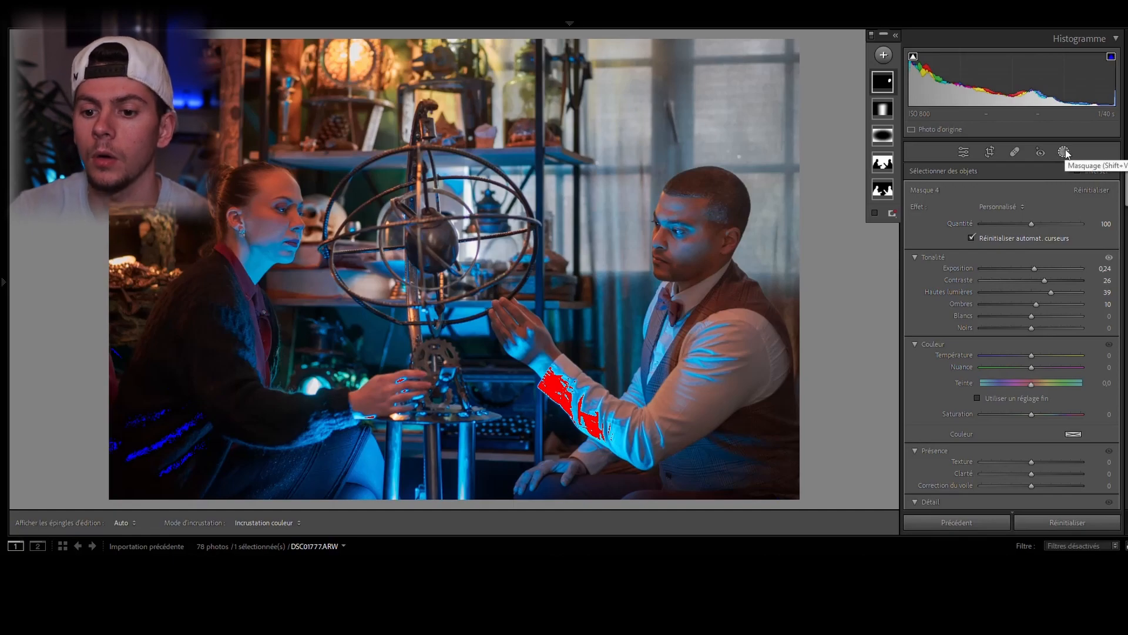
Set the inverted subject mask's exposure to -0.43 and leave masking
left_click(883, 165)
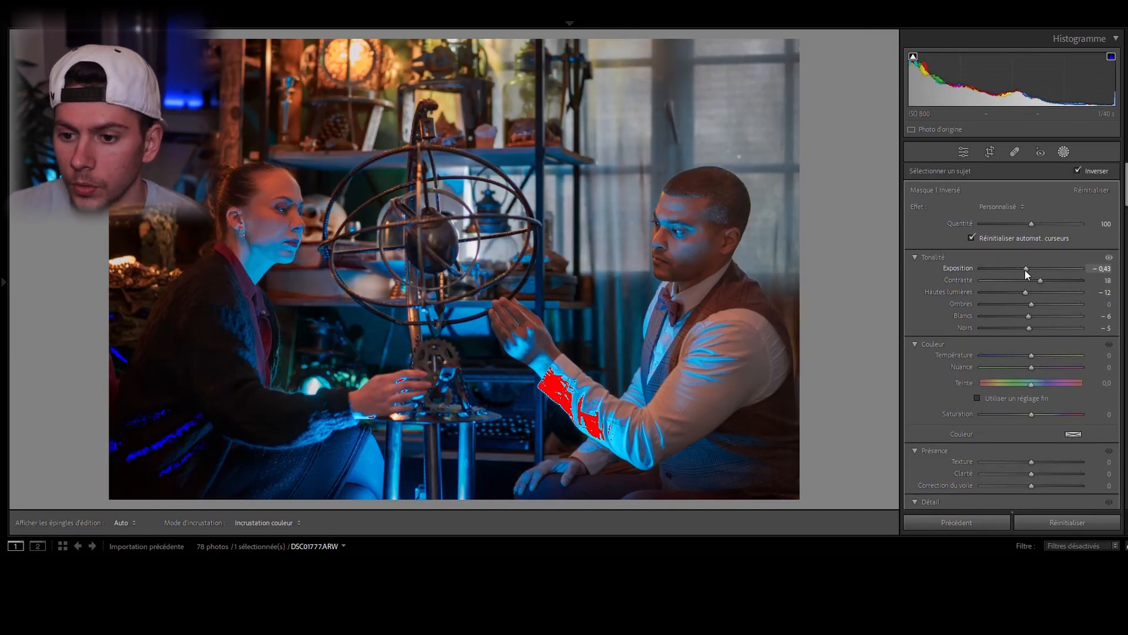
left_click(1062, 152)
Switch repeatedly between the original and the edited photo to compare them
key("backslash")
key("backslash")
key("backslash")
key("backslash")
key("backslash")
key("backslash")
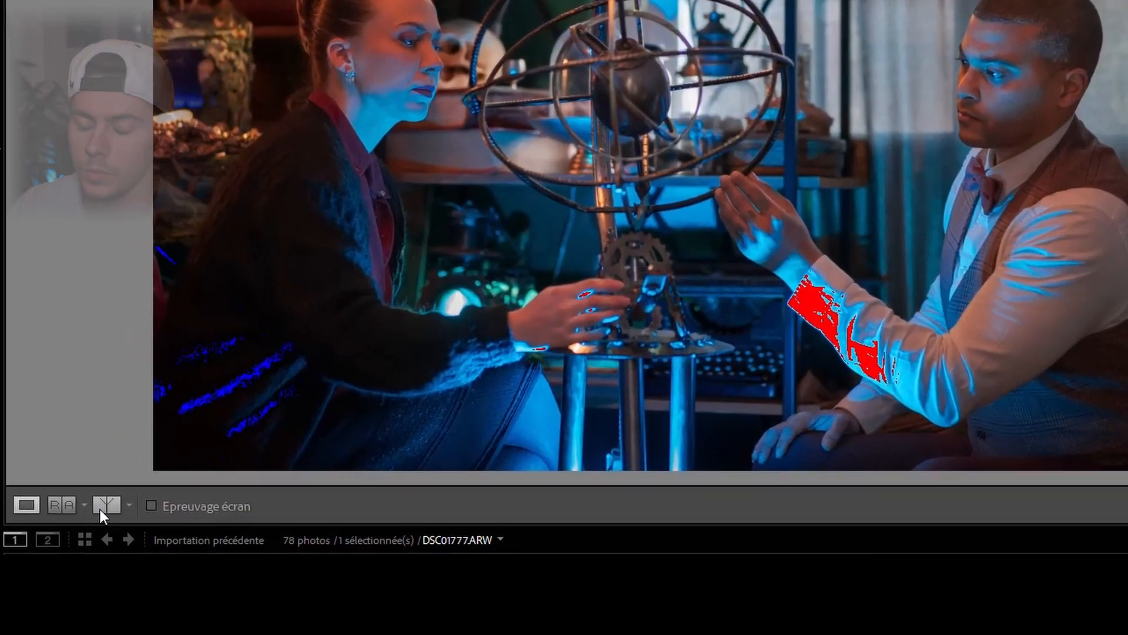
Examine the photo in the reference view and the before/after layouts, and return to the single-photo view
left_click(77, 523)
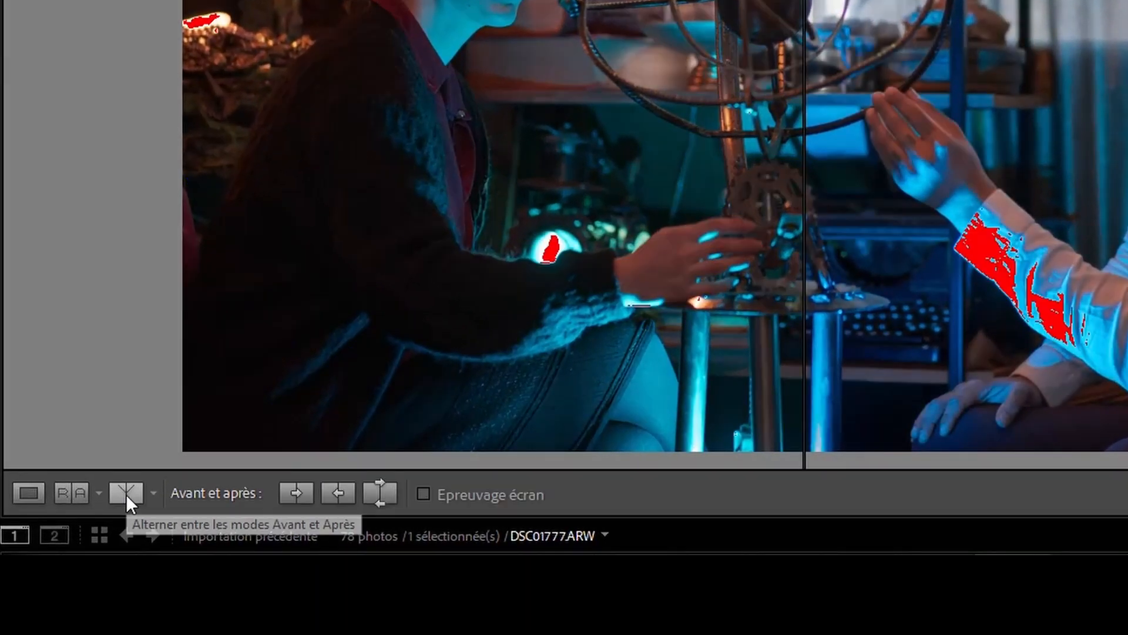
left_click(78, 491)
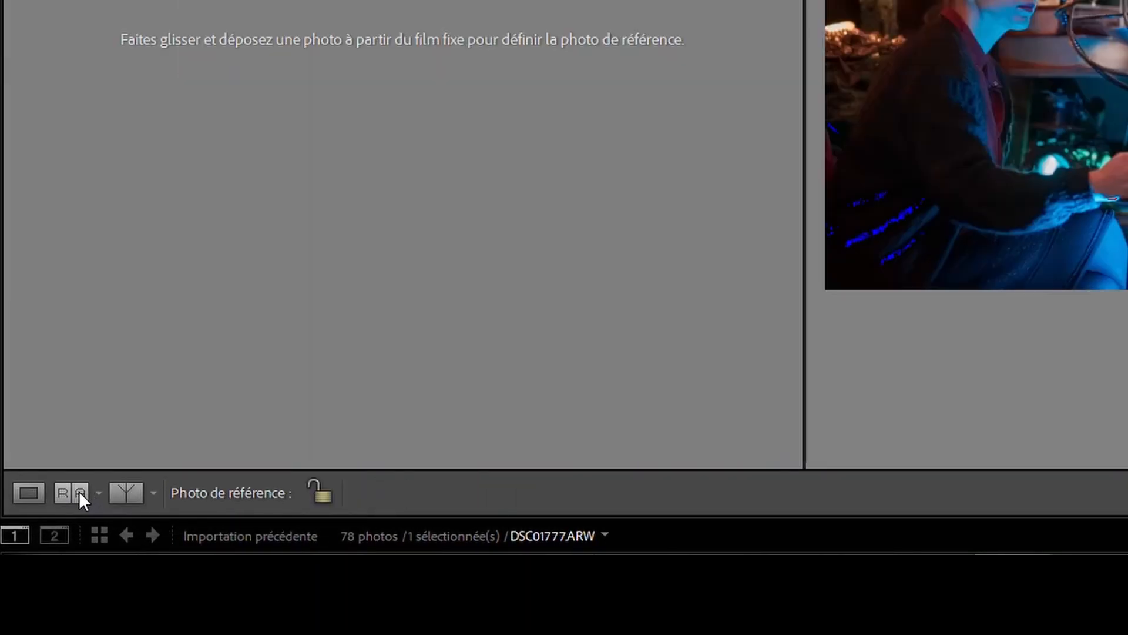
left_click(104, 495)
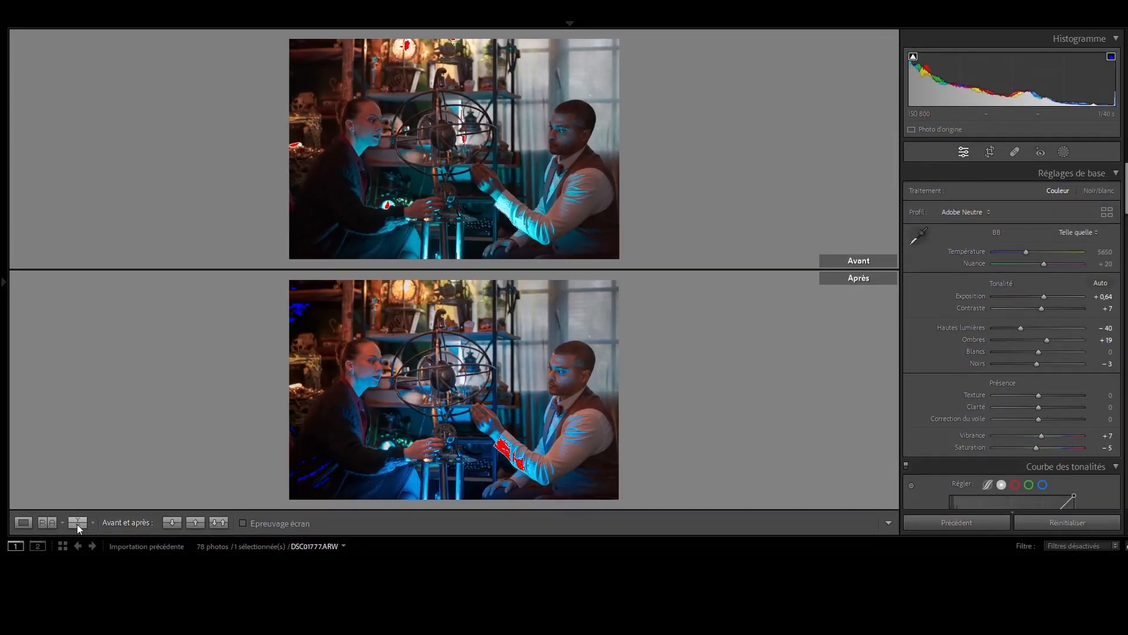
left_click(77, 522)
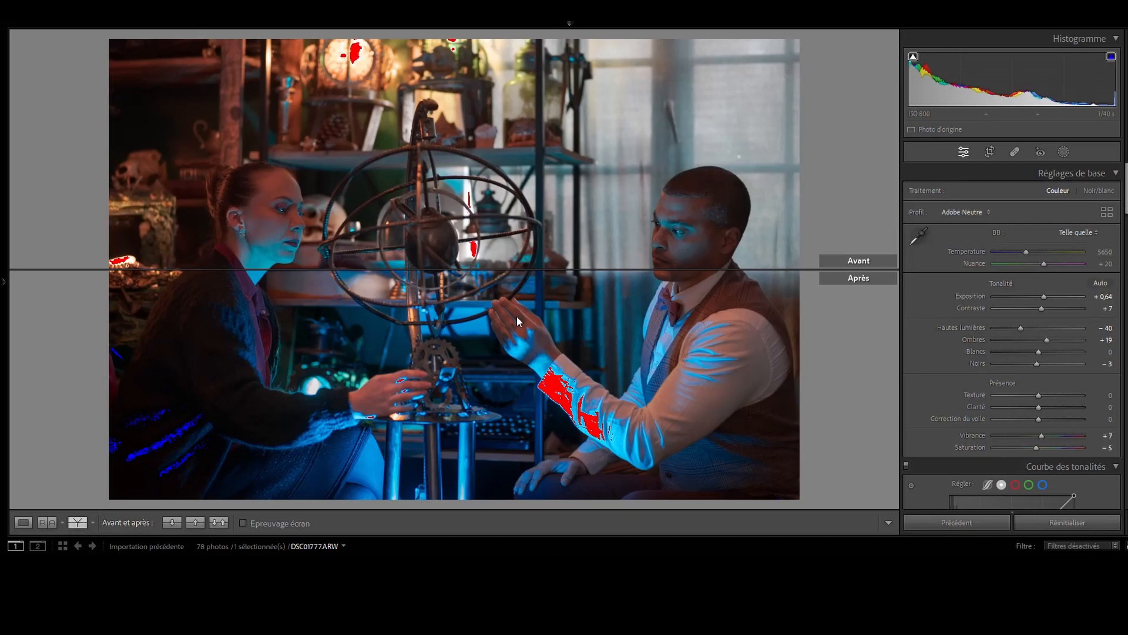
key("y")
Copy the edited photo's develop settings, including its masks
right_click(567, 260)
mouse_move(612, 267)
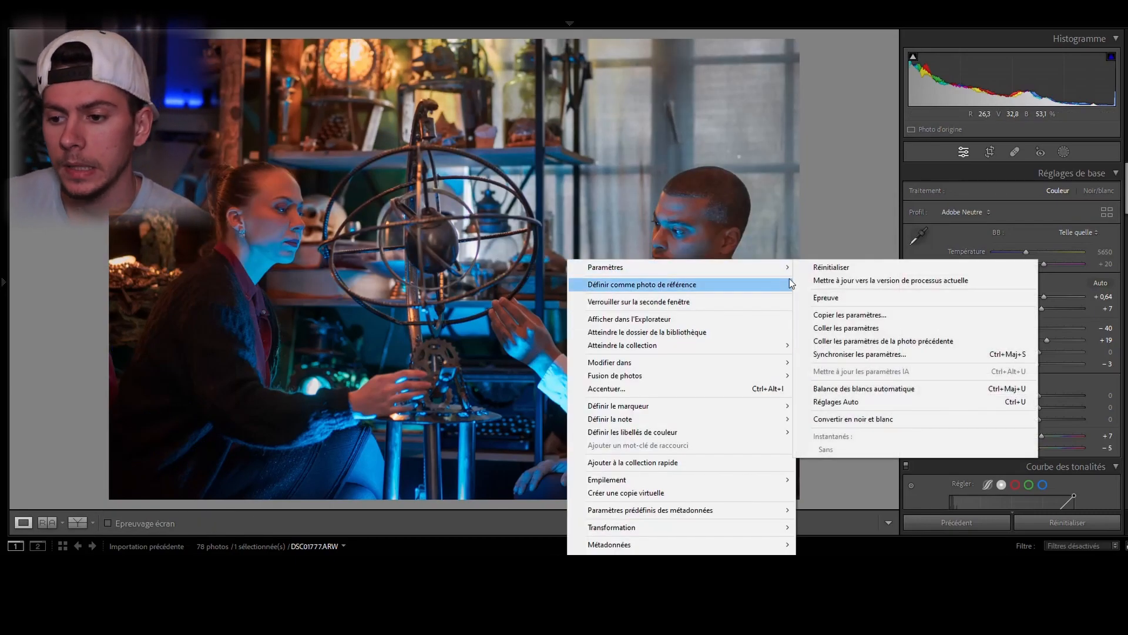
left_click(854, 318)
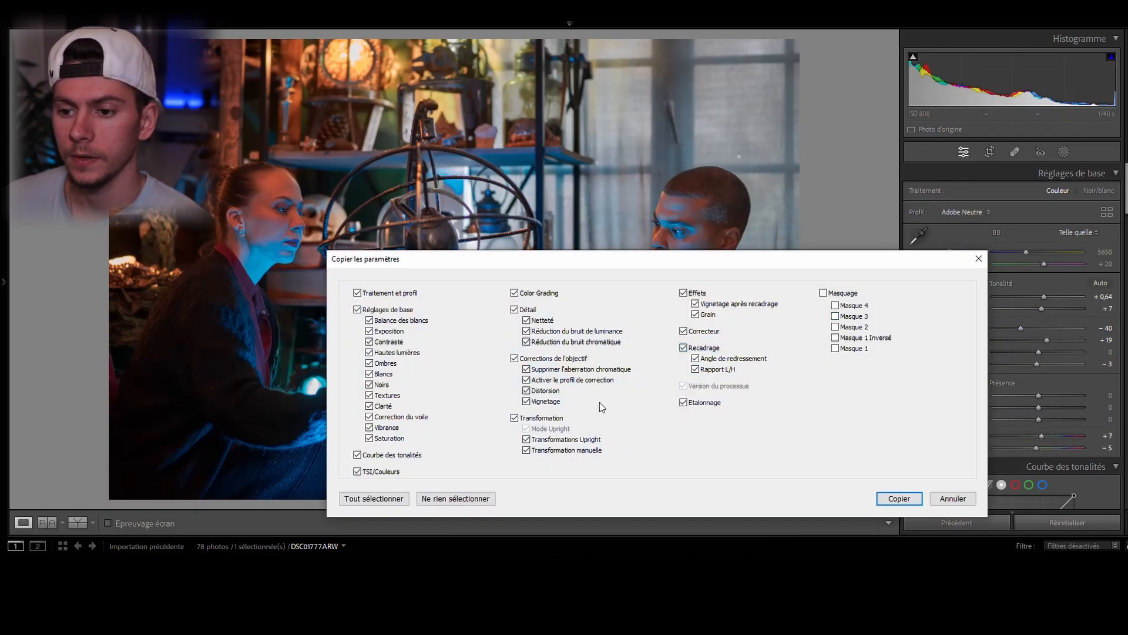
left_click(900, 498)
Paste the copied develop settings onto DSC01771.ARW and DSC01772.ARW together
left_click(523, 584, "shift")
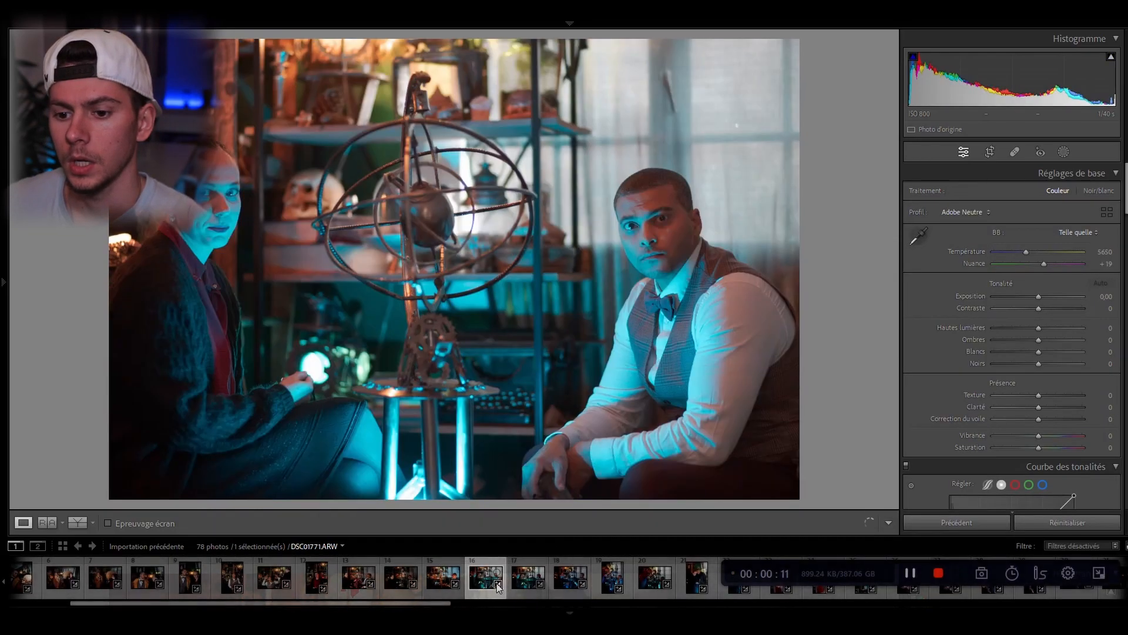
right_click(528, 585)
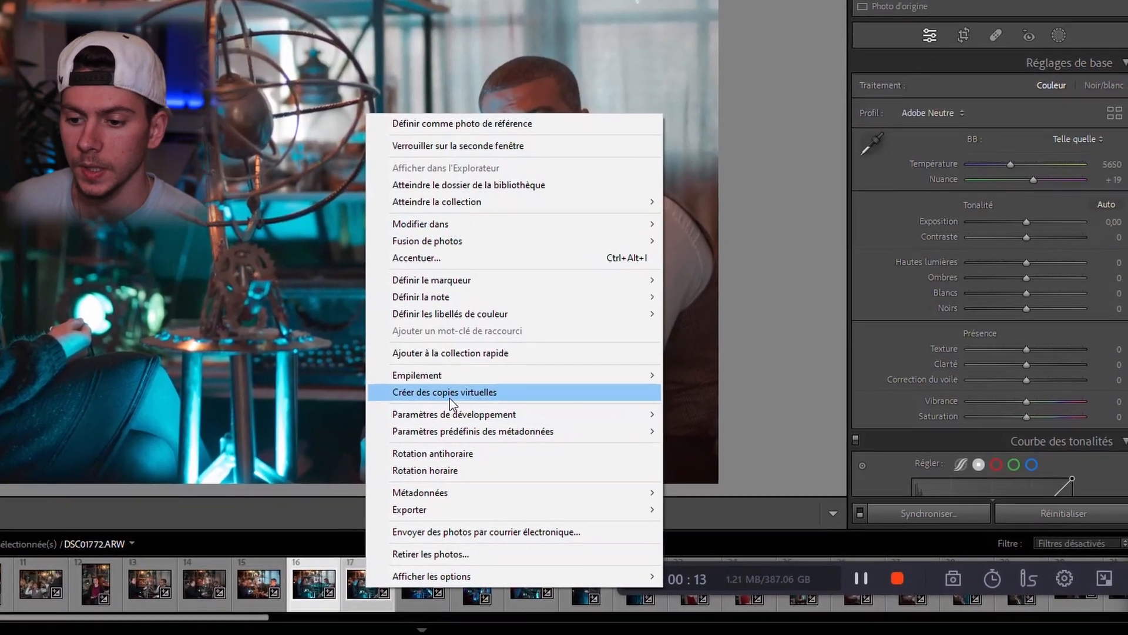
mouse_move(595, 445)
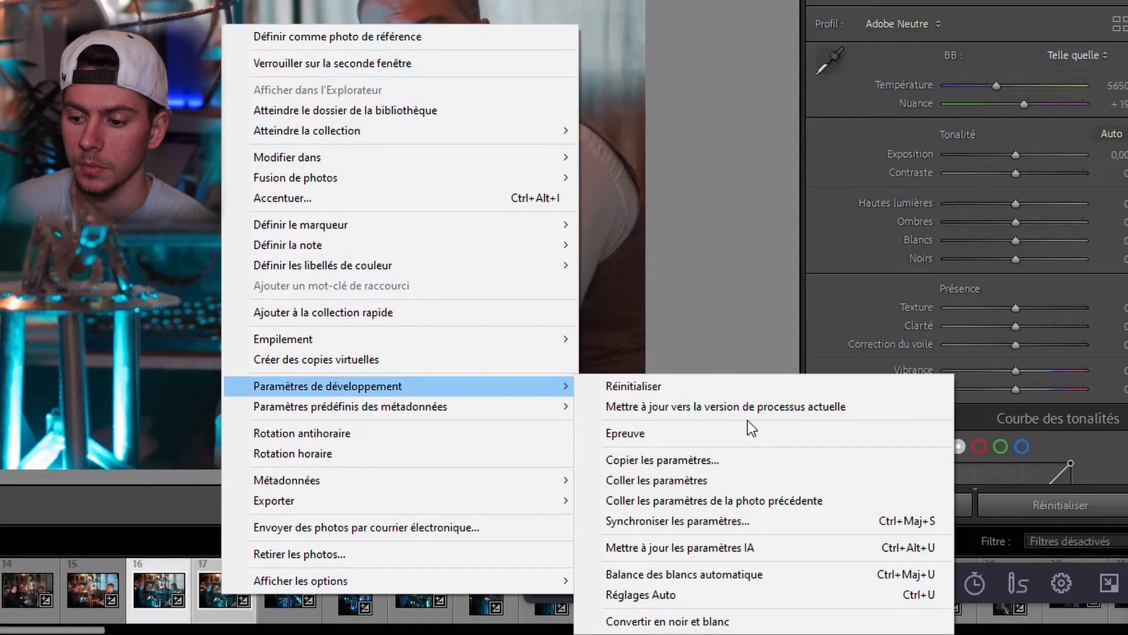
left_click(719, 489)
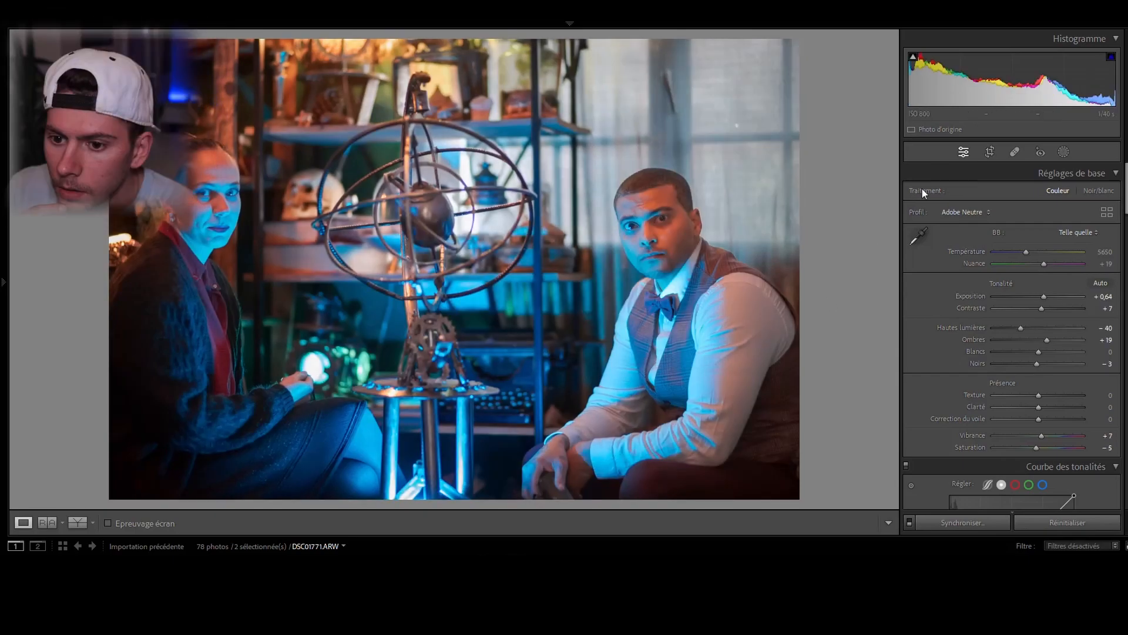
Recentre the inverted radial gradient mask on the metal globe and widen its ellipse slightly
left_click(1064, 151)
left_click(883, 109)
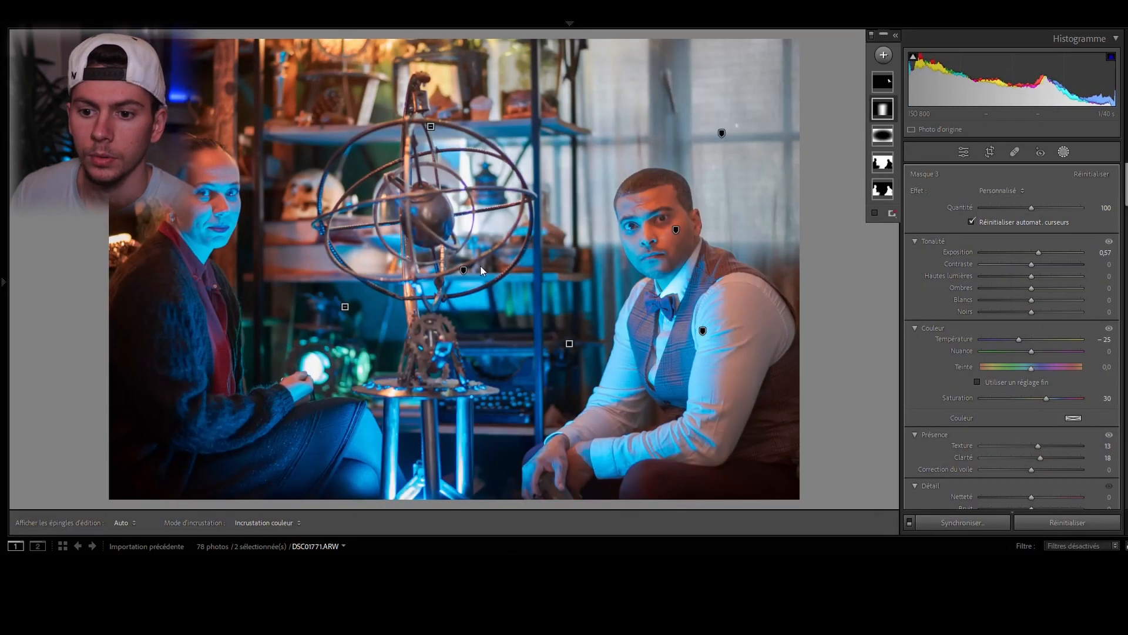
left_click(464, 270)
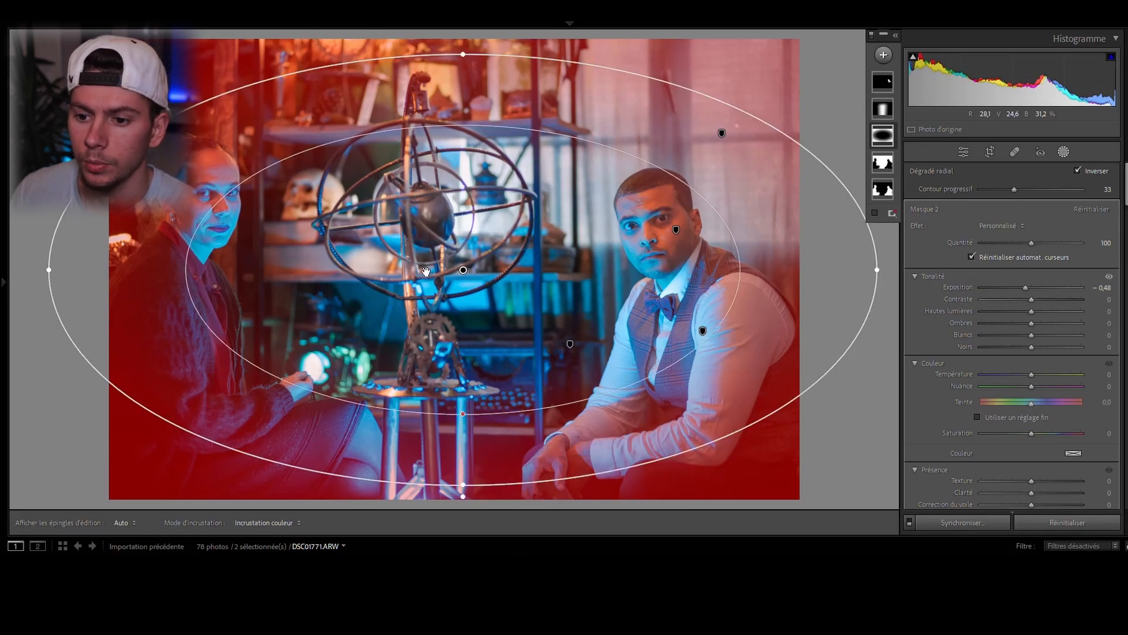
left_click_drag(544, 271, 514, 249)
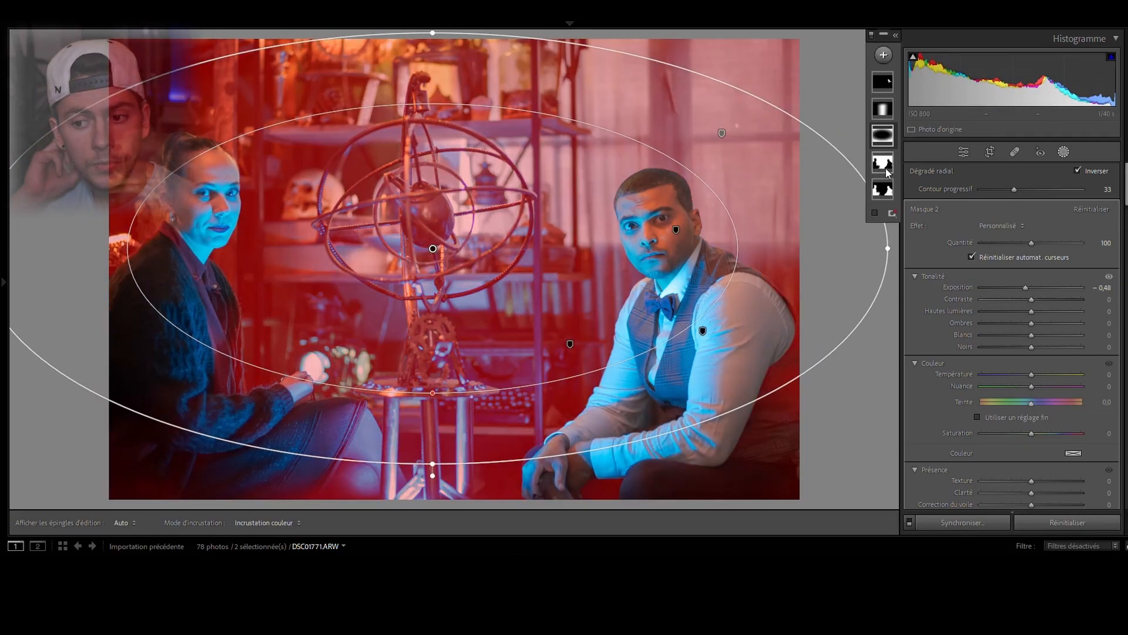
Check the subject mask's coverage and delete the object mask on the man's face
left_click(889, 192)
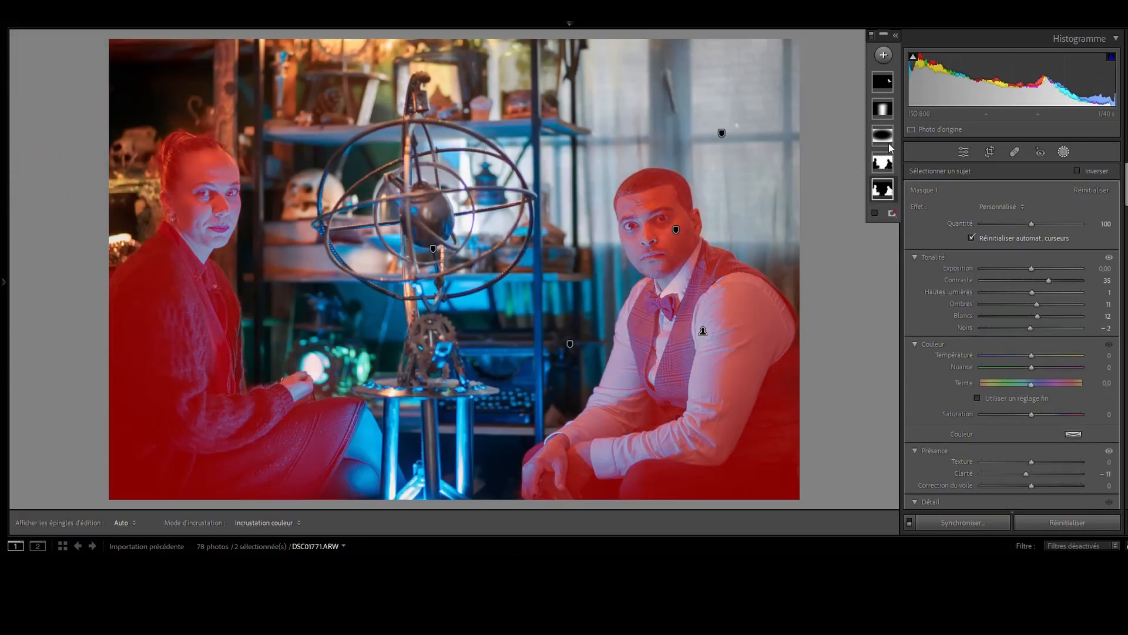
left_click(890, 84)
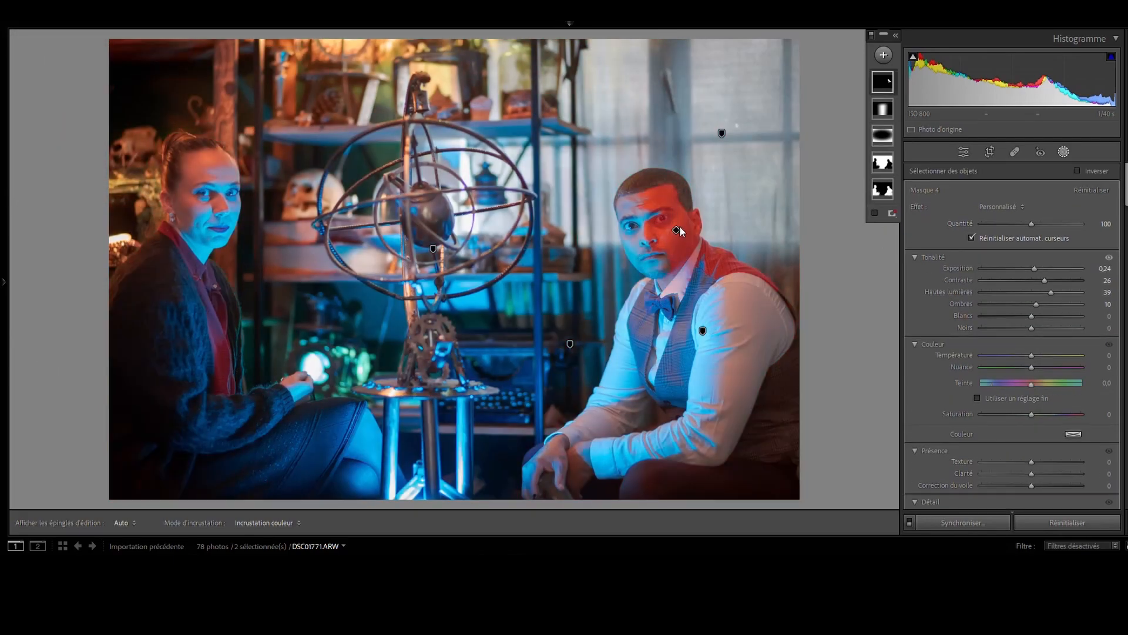
key("Delete")
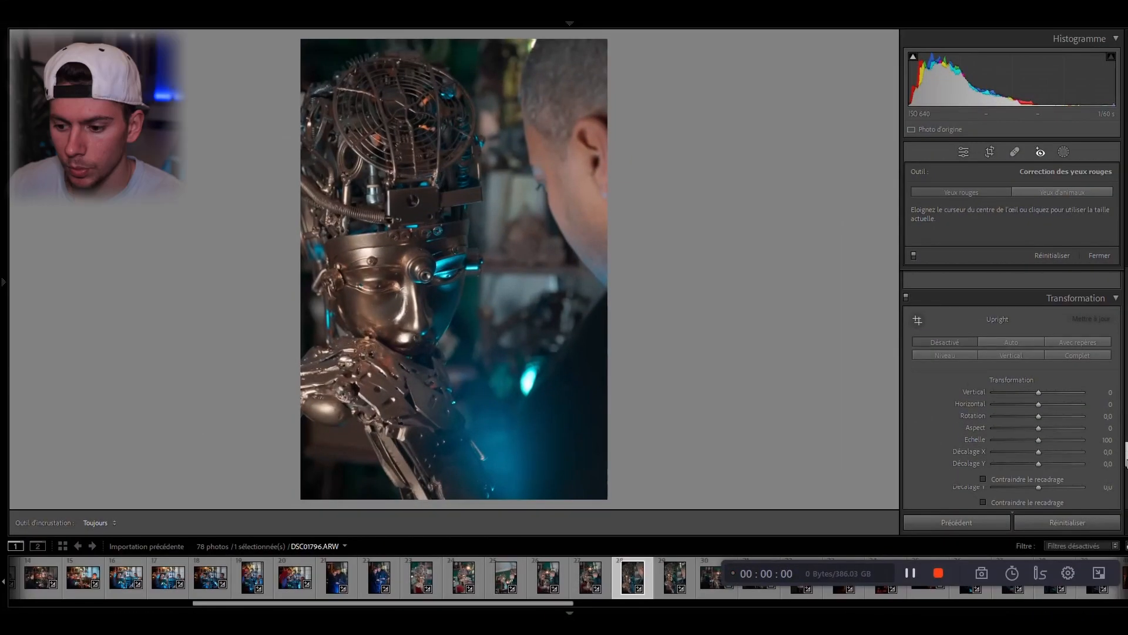
Calibrate the blue primary of DSC01796.ARW to hue -41 and saturation -23
scroll(1123, 516, "down", 3)
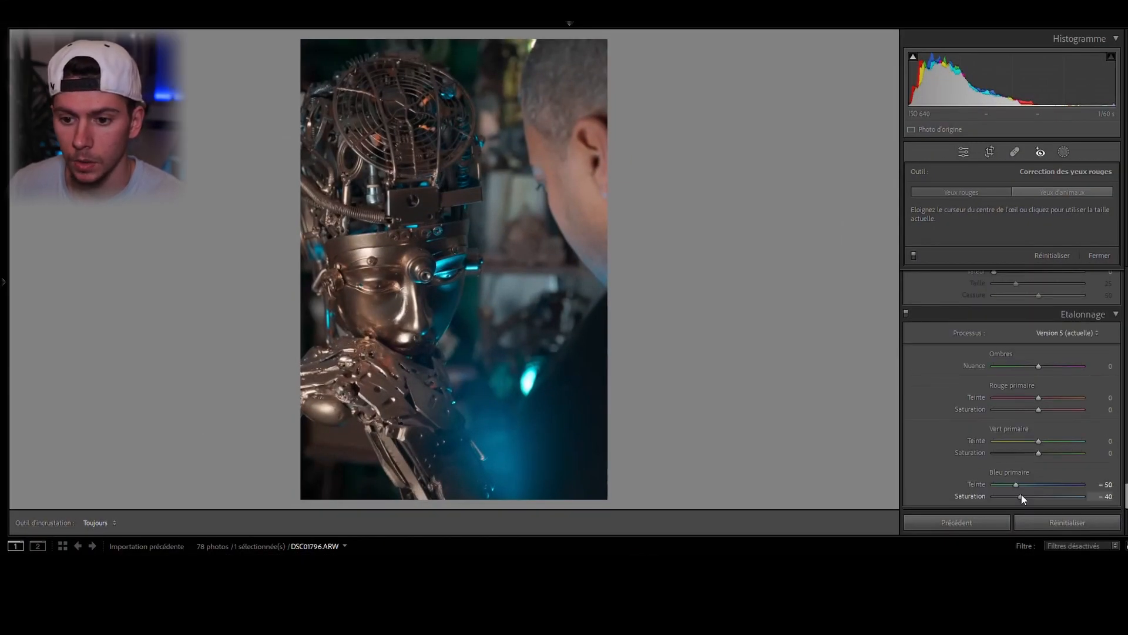
left_click_drag(1014, 484, 1018, 485)
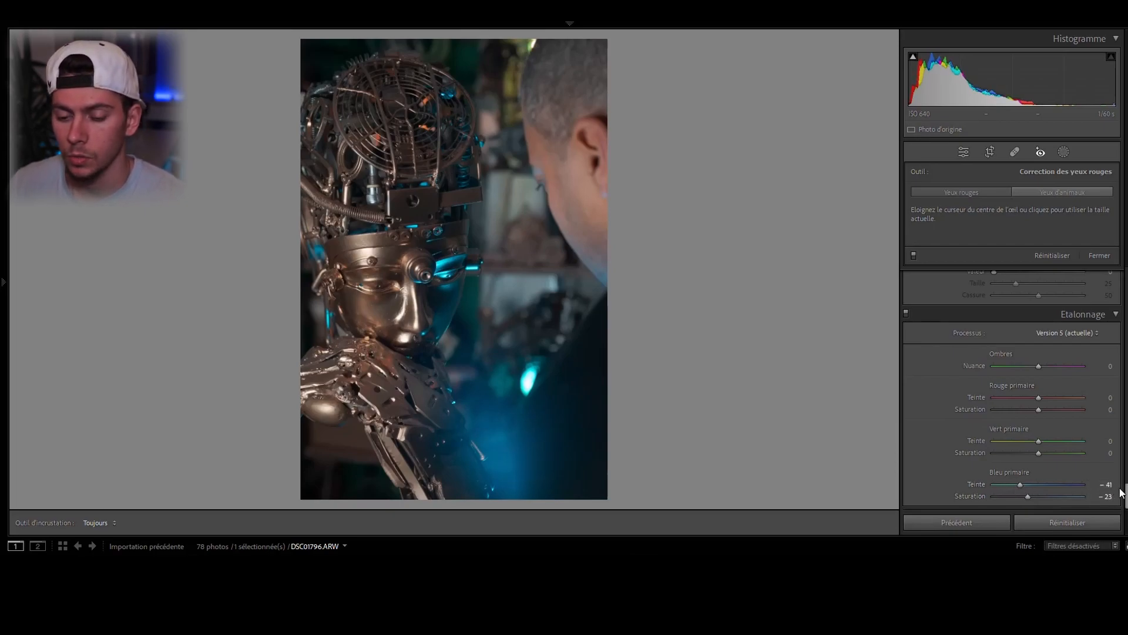
Set the blue hue to +41, the turquoise saturation to +17 and the blue saturation to +26
scroll(1127, 493, "down", 5)
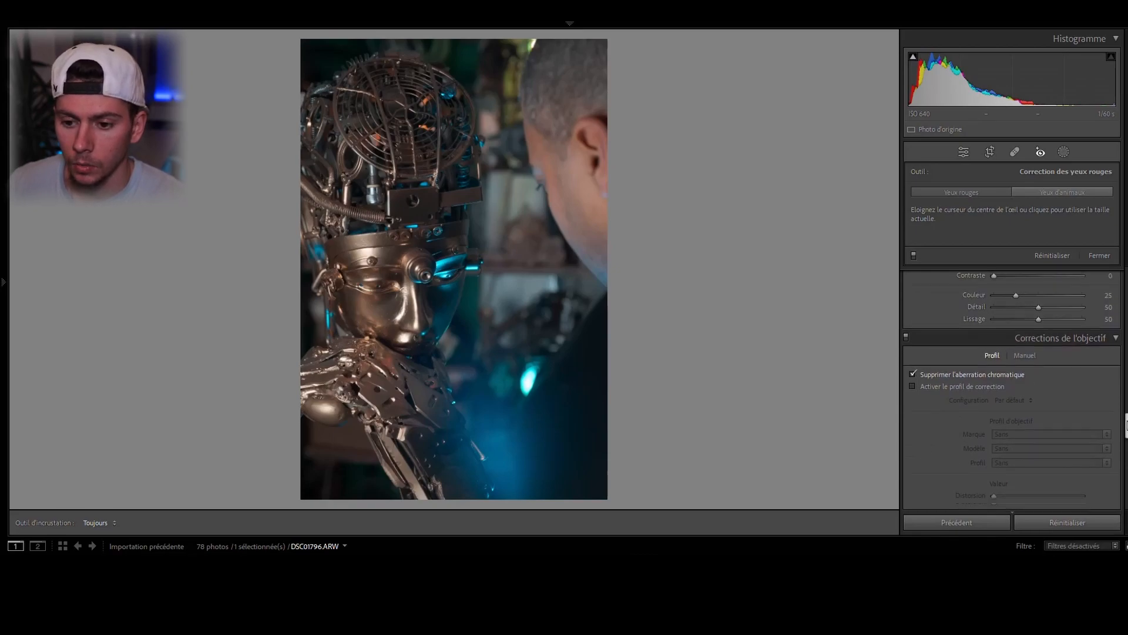
left_click_drag(1126, 415, 1126, 328)
left_click_drag(1041, 383, 1061, 382)
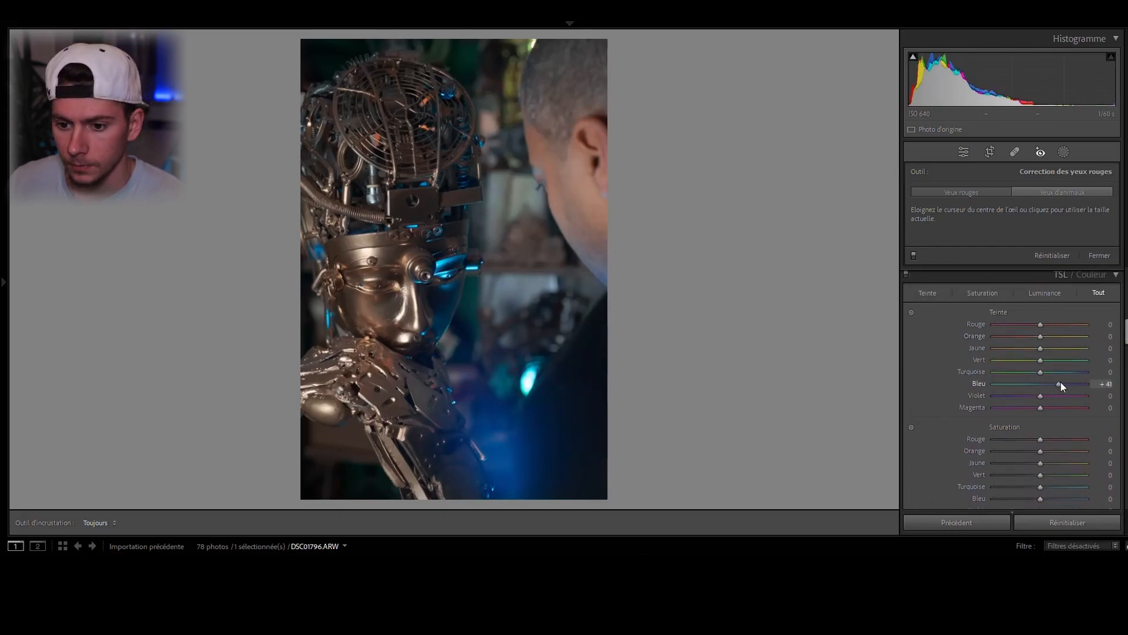
mouse_move(1045, 498)
left_mouse_down()
mouse_move(1056, 497)
mouse_move(1049, 487)
left_mouse_up()
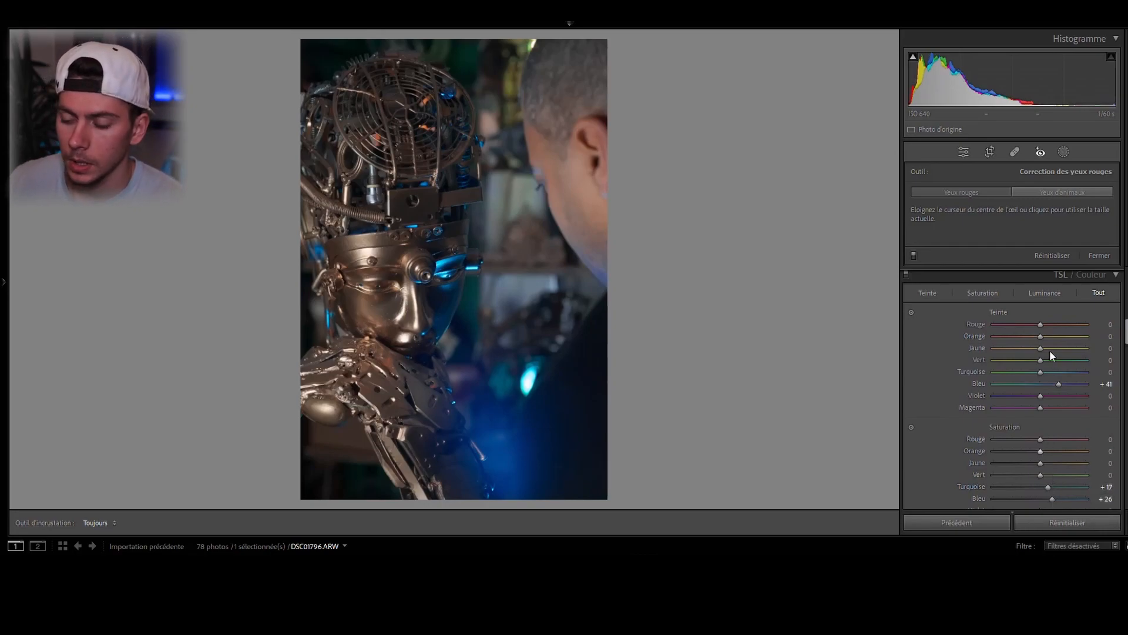
Try an orange hue of +17 and reset it, and set the orange saturation to +57 and yellow saturation to +16
mouse_move(1040, 337)
left_mouse_down()
mouse_move(1074, 339)
mouse_move(1011, 341)
mouse_move(1066, 344)
mouse_move(1037, 344)
mouse_move(1048, 343)
left_mouse_up()
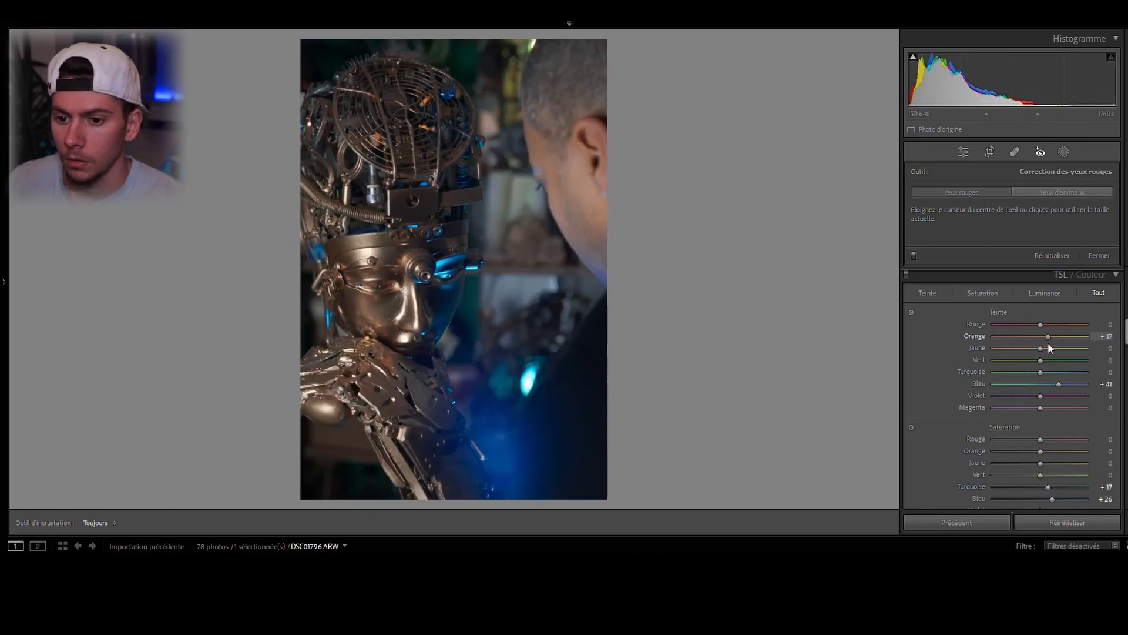
double_click(1039, 337)
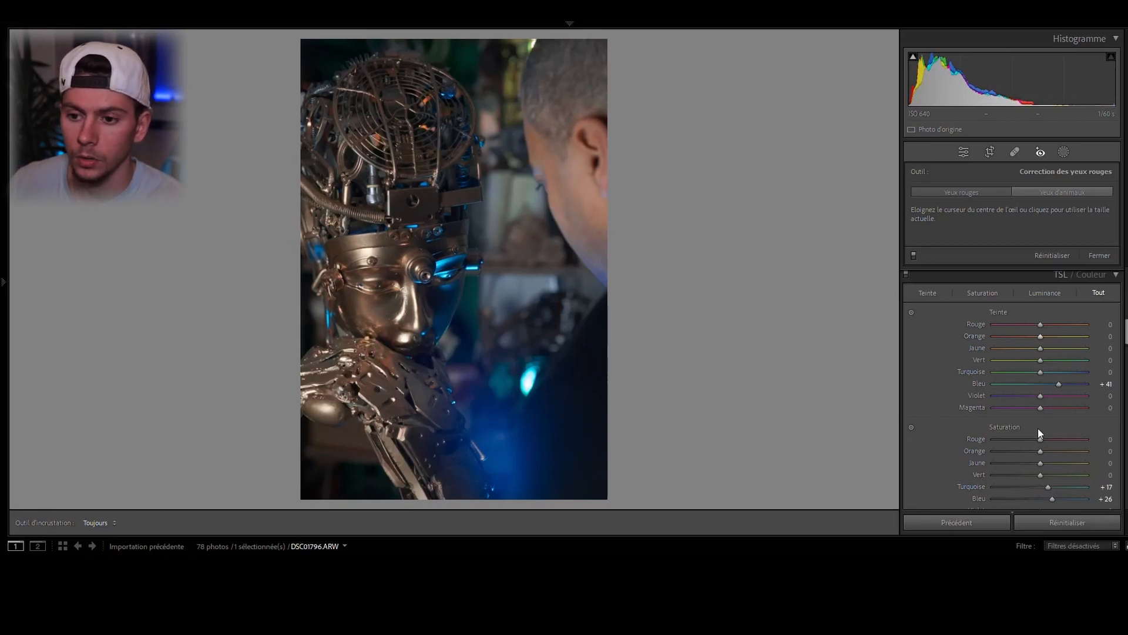
left_click_drag(1039, 453, 1067, 451)
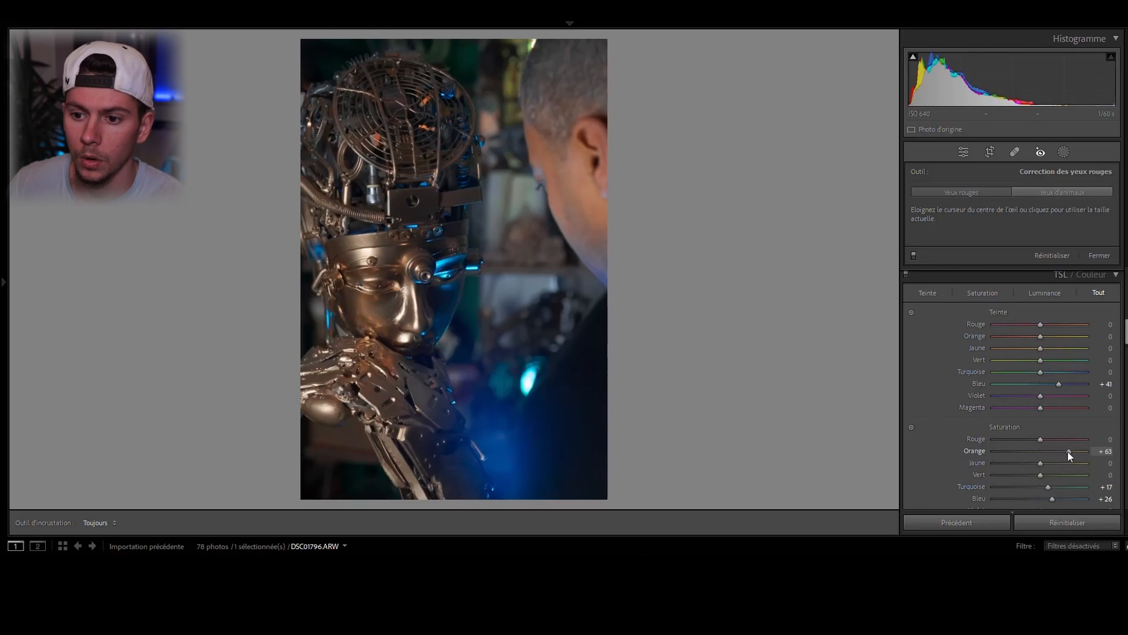
mouse_move(1042, 464)
left_mouse_down()
mouse_move(1063, 463)
mouse_move(1029, 464)
mouse_move(1061, 462)
mouse_move(1027, 461)
mouse_move(1046, 456)
left_mouse_up()
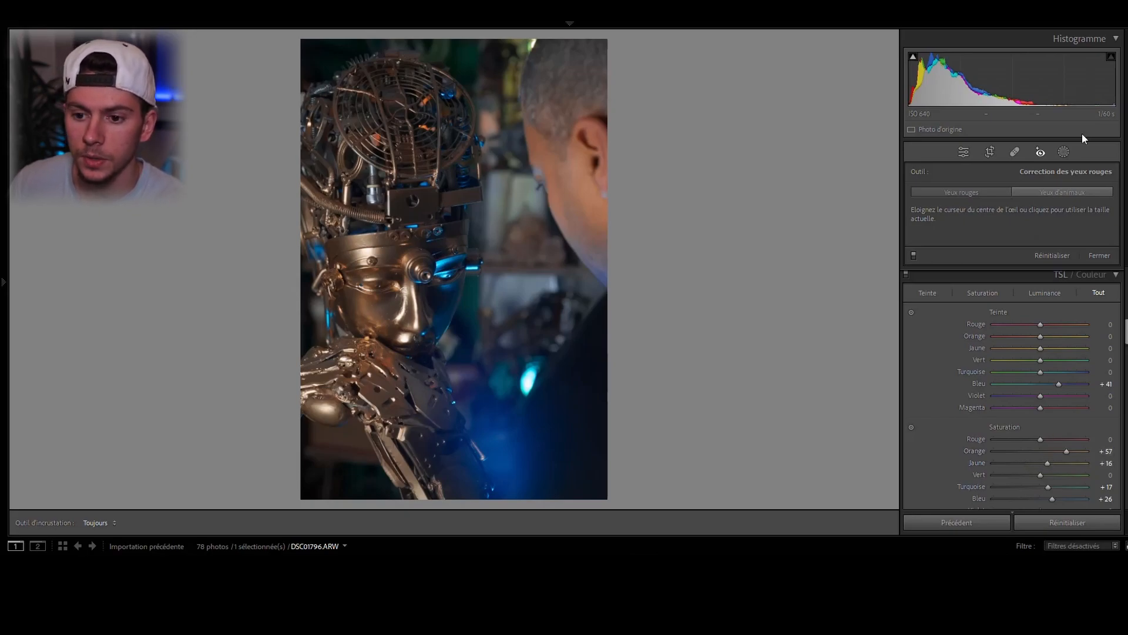
Create a subject mask and brush the man's head out of it, with flow and density at 100
left_click(1062, 152)
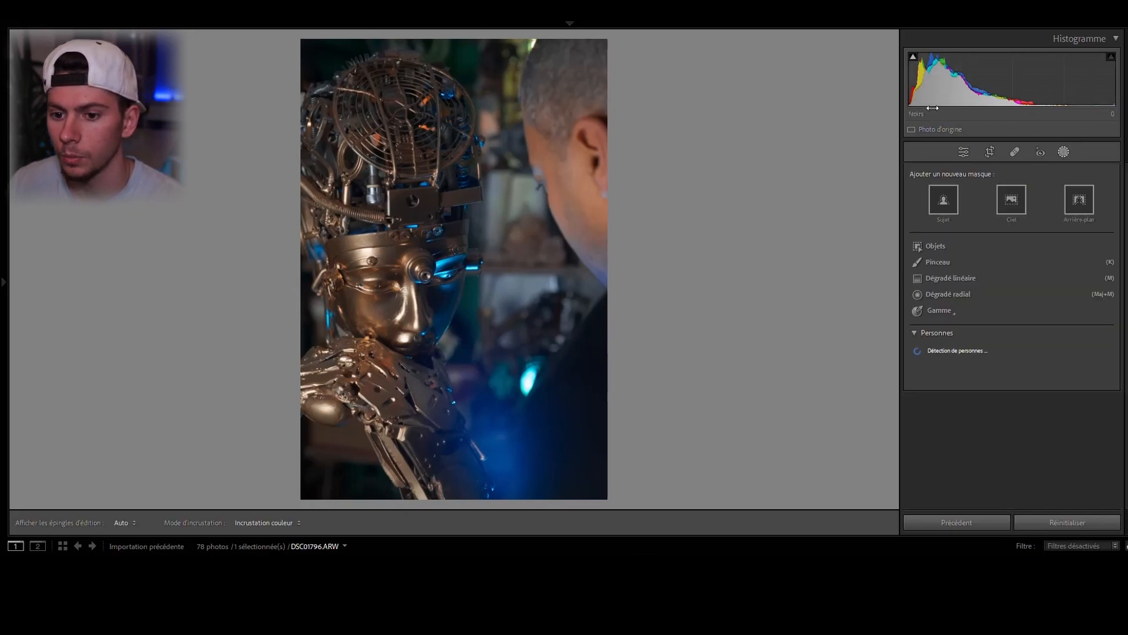
left_click(951, 210)
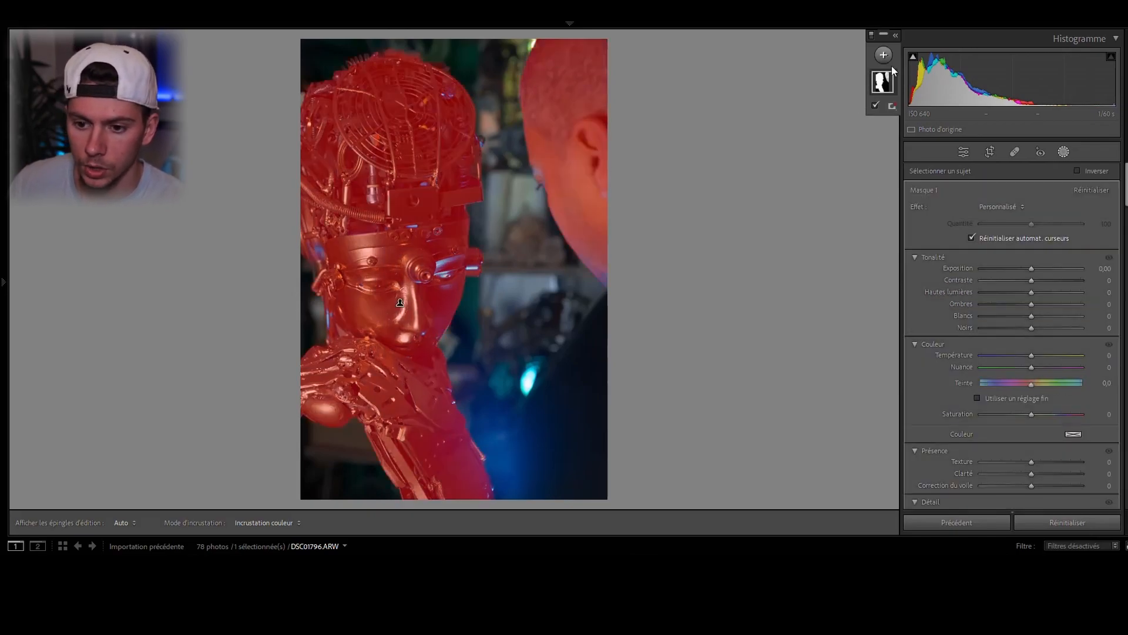
left_click(892, 106)
left_click(934, 213)
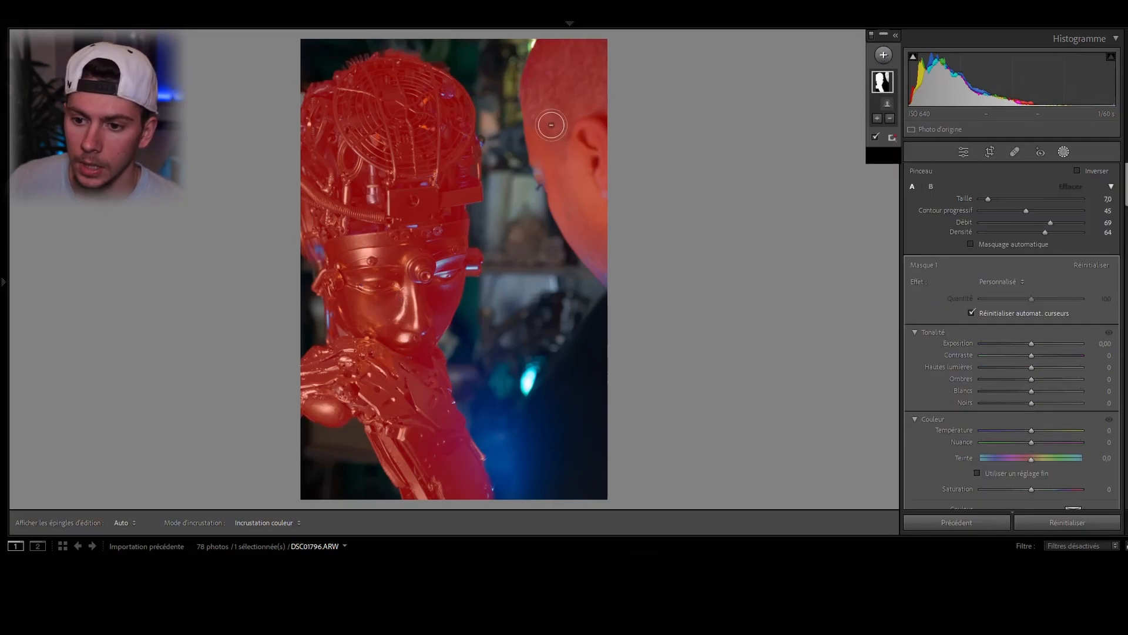
left_click_drag(1051, 223, 1082, 222)
left_click_drag(1046, 232, 1083, 232)
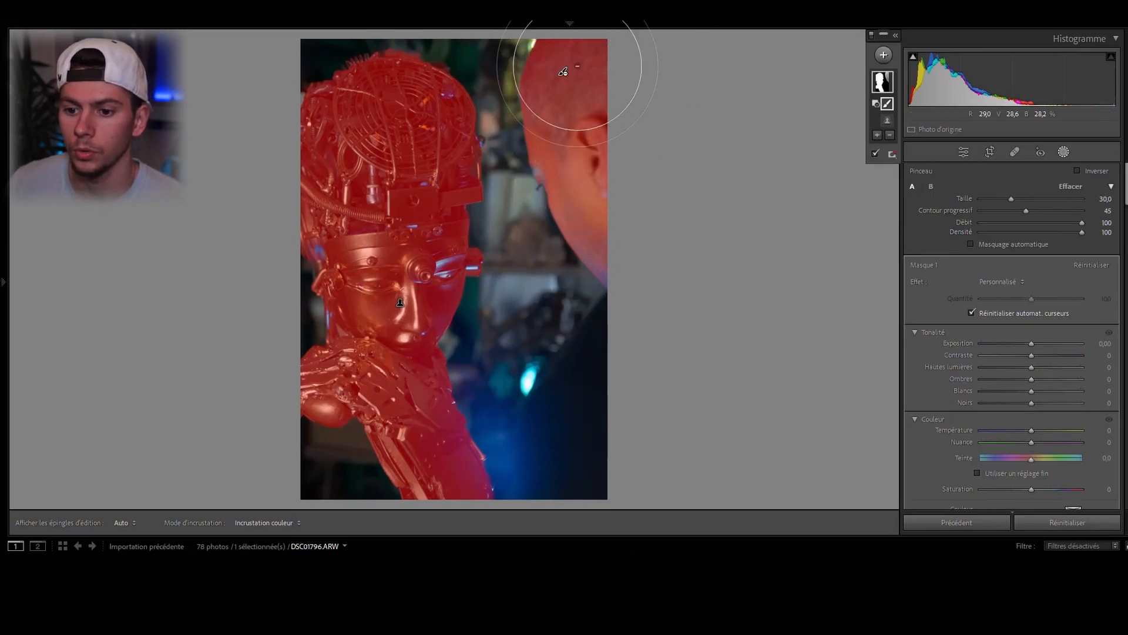
mouse_move(571, 105)
left_mouse_down()
mouse_move(572, 154)
mouse_move(581, 137)
left_mouse_up()
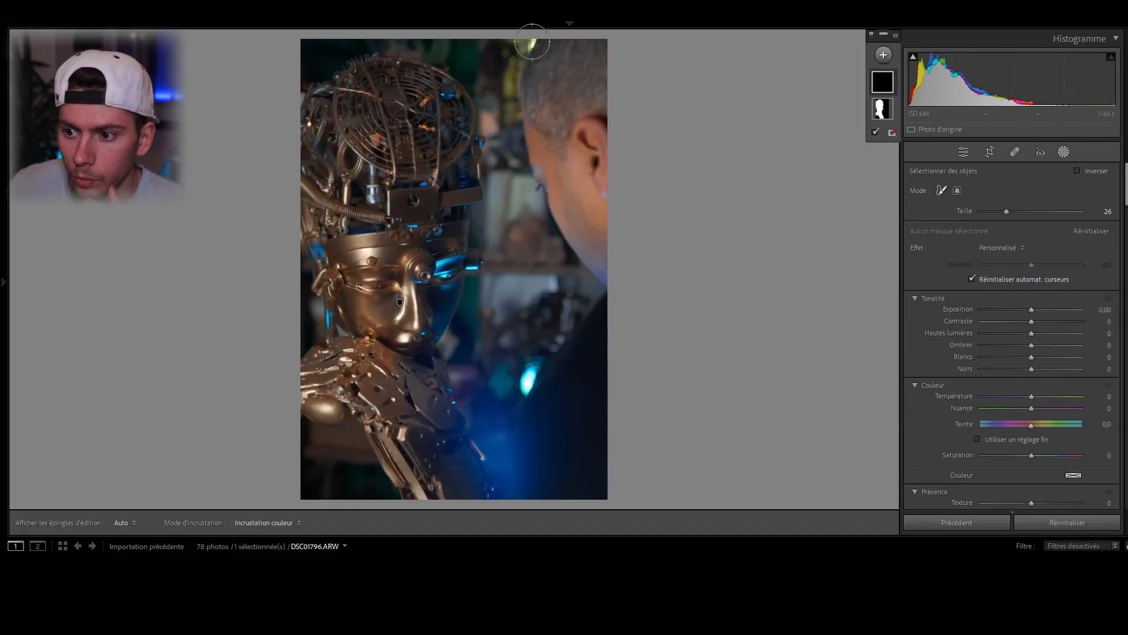
Mask the man's head with an object selection and set its temperature to -20 and saturation to -5
mouse_move(532, 41)
left_mouse_down()
mouse_move(553, 183)
mouse_move(574, 254)
mouse_move(602, 270)
mouse_move(612, 229)
mouse_move(603, 38)
left_mouse_up()
left_click_drag(568, 113, 583, 228)
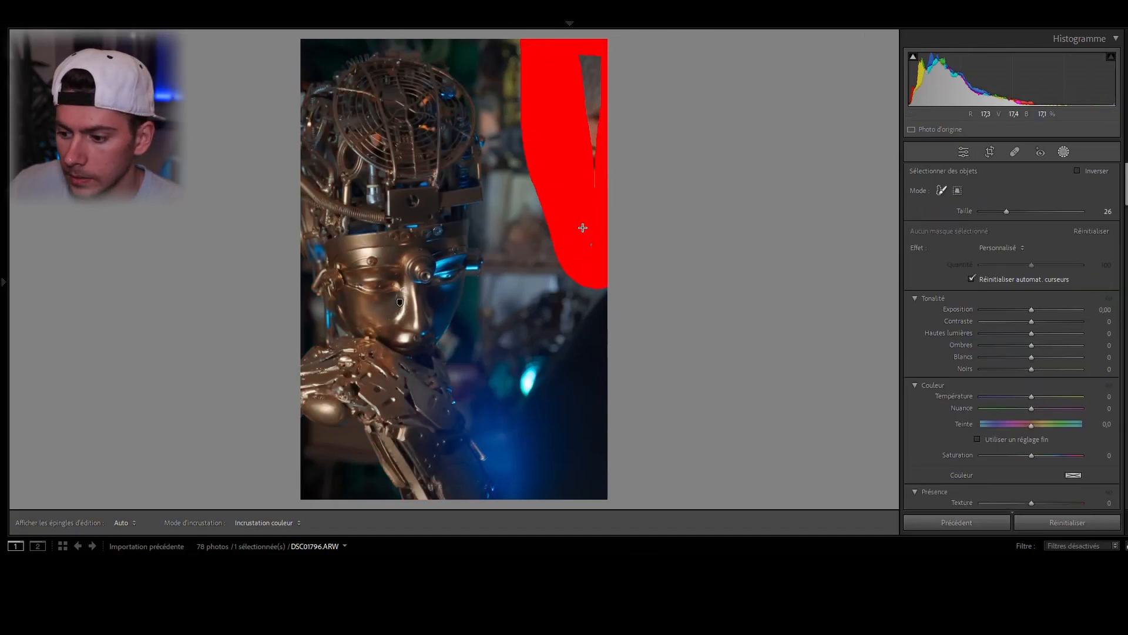
left_click_drag(591, 131, 592, 143)
right_click(883, 87)
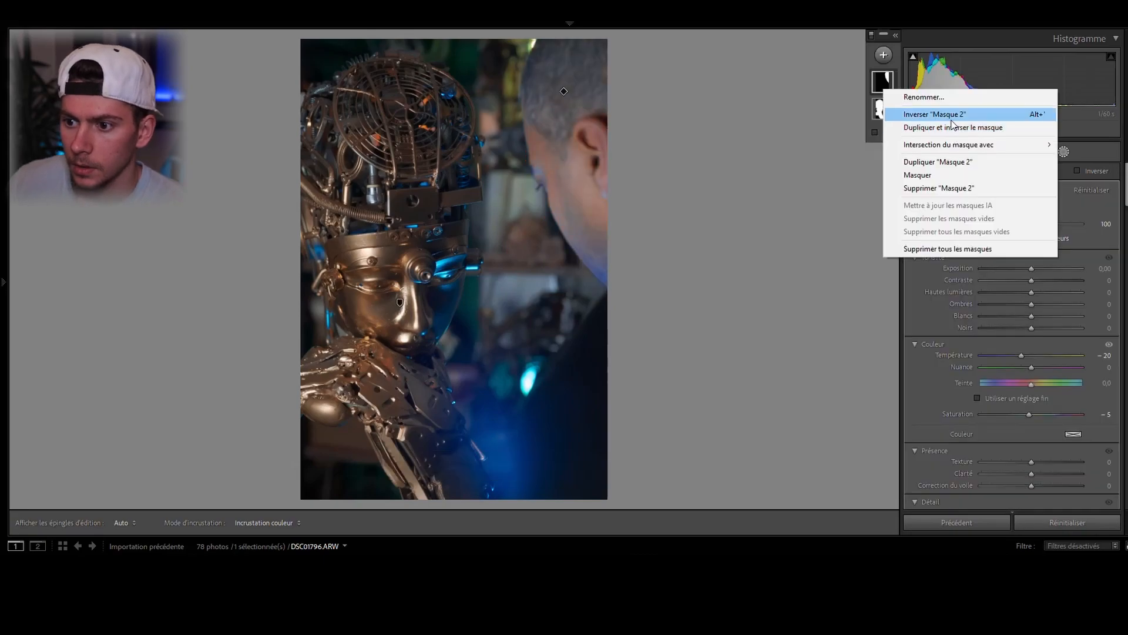
left_click(950, 164)
left_click(883, 57)
left_click(883, 57)
left_click(877, 119)
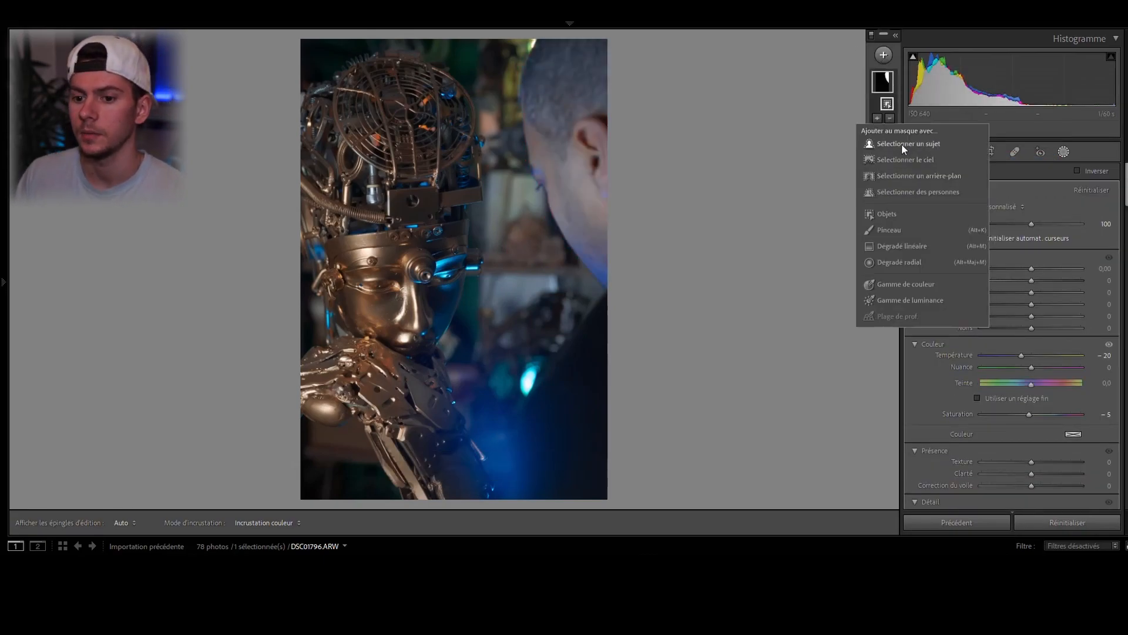
left_click(901, 192)
left_click(878, 135)
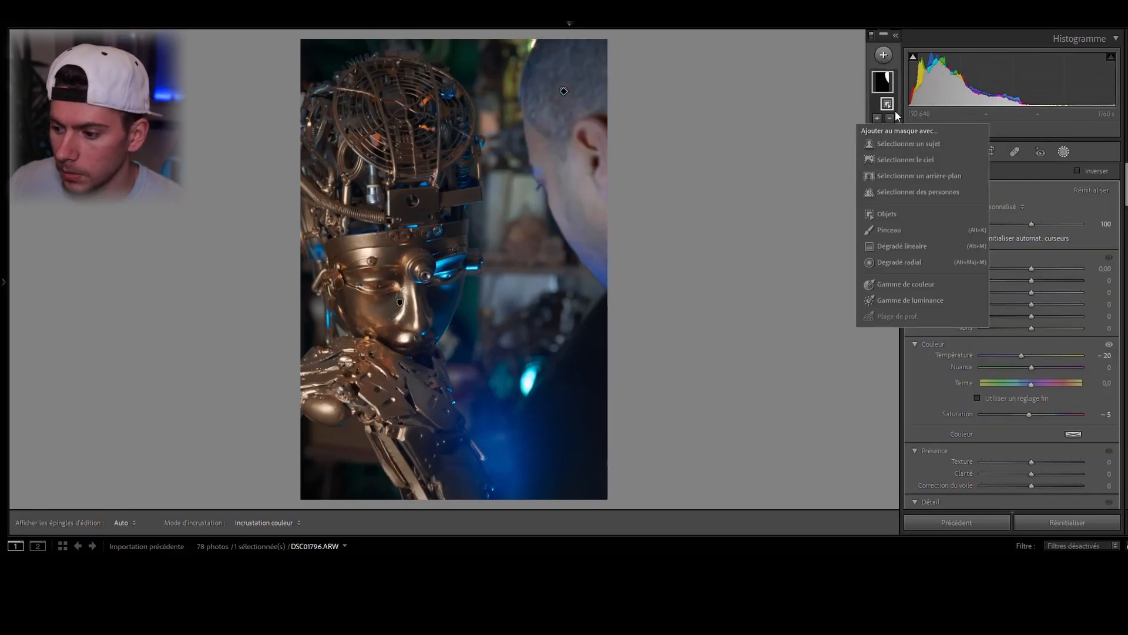
left_click(909, 144)
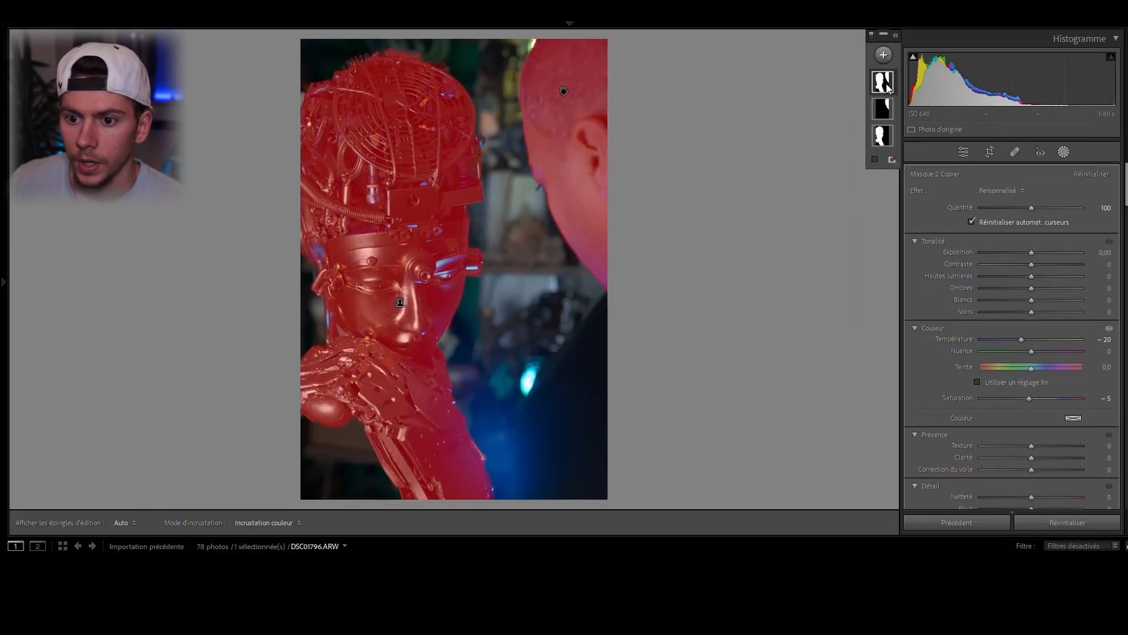
Invert a new subject mask to cover the background, and brush the leftover areas on the robot out of it
right_click(882, 109)
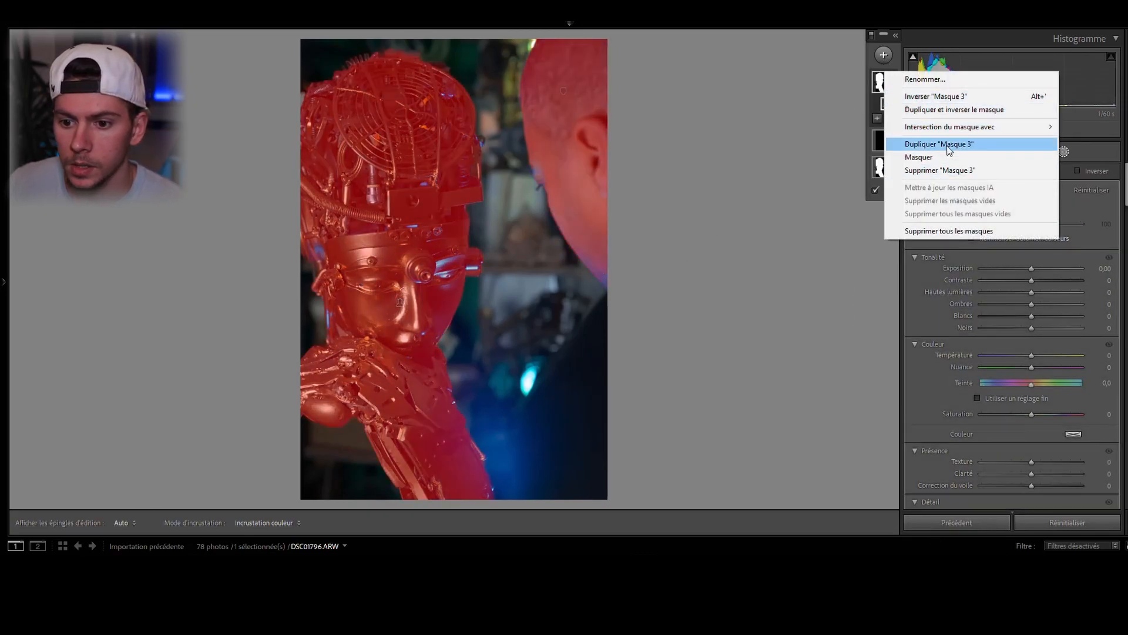
left_click(946, 99)
left_click(890, 118)
left_click(891, 219)
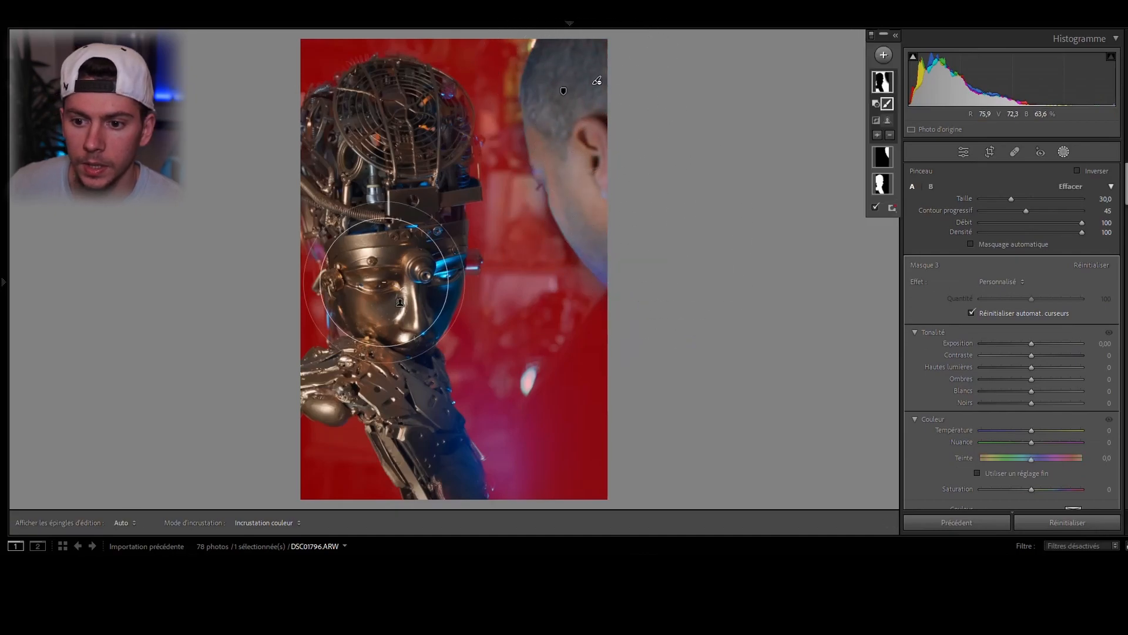
left_click_drag(359, 339, 438, 193)
scroll(482, 264, "down", 6)
left_click_drag(474, 264, 465, 244)
mouse_move(374, 58)
left_mouse_down()
mouse_move(351, 122)
mouse_move(309, 104)
left_mouse_up()
left_click_drag(321, 253, 380, 359)
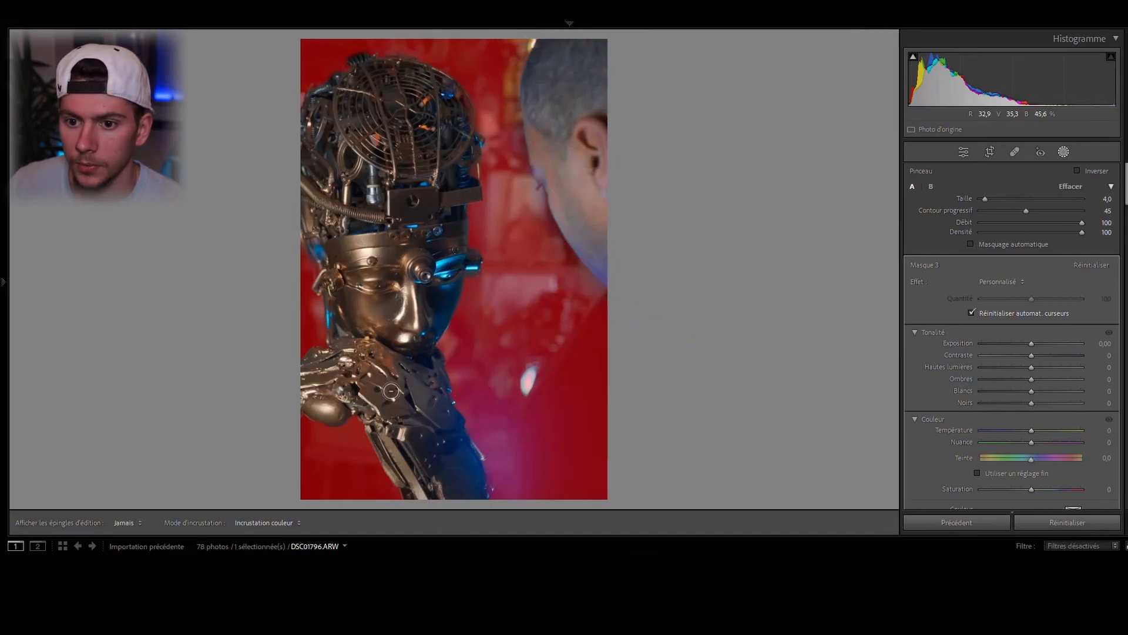
Compare the photo with its unedited version and try global highlights of -15 and whites of +48
left_click(883, 82)
left_click(964, 152)
key("backslash")
key("backslash")
left_click_drag(1039, 309, 1035, 309)
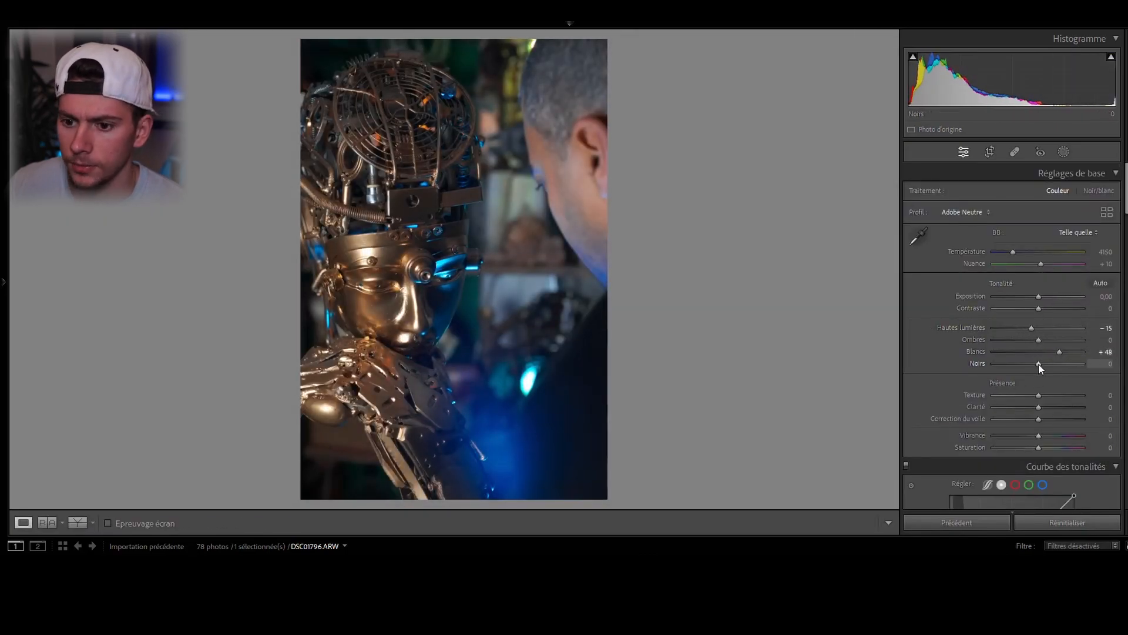
key("k")
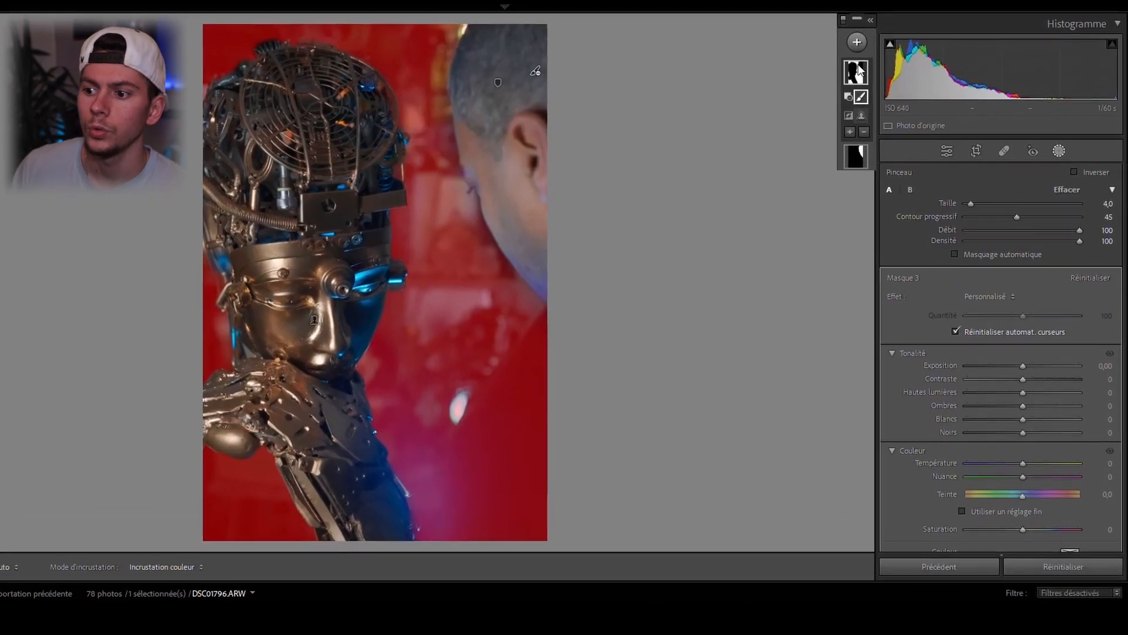
Check the background mask's coverage and compare the graded photo with its original
left_click(883, 82)
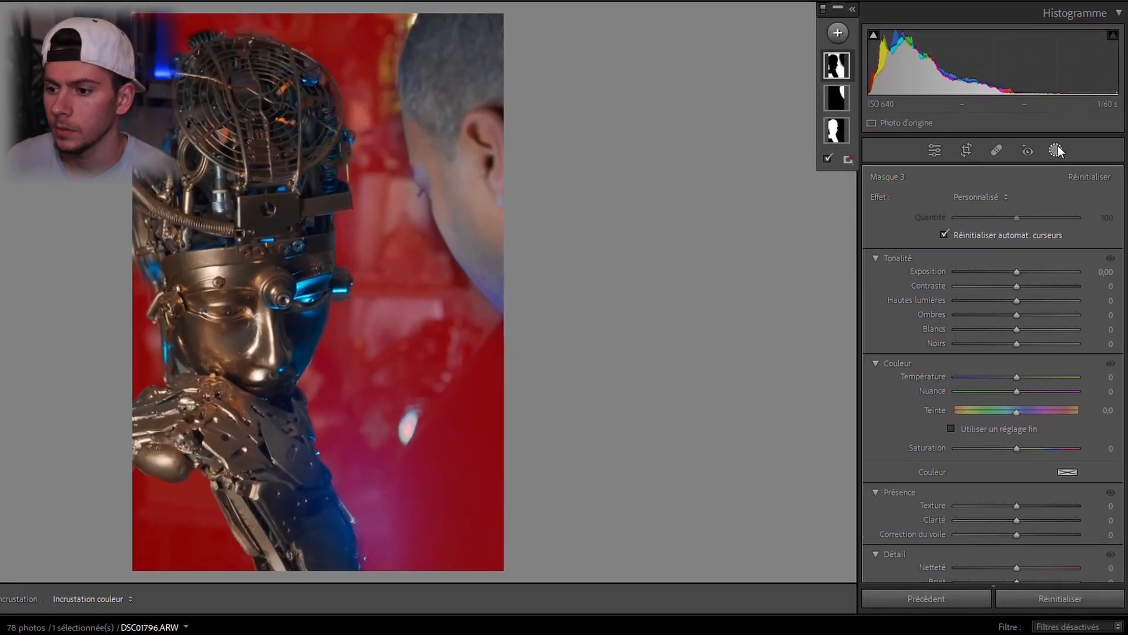
left_click(1056, 150)
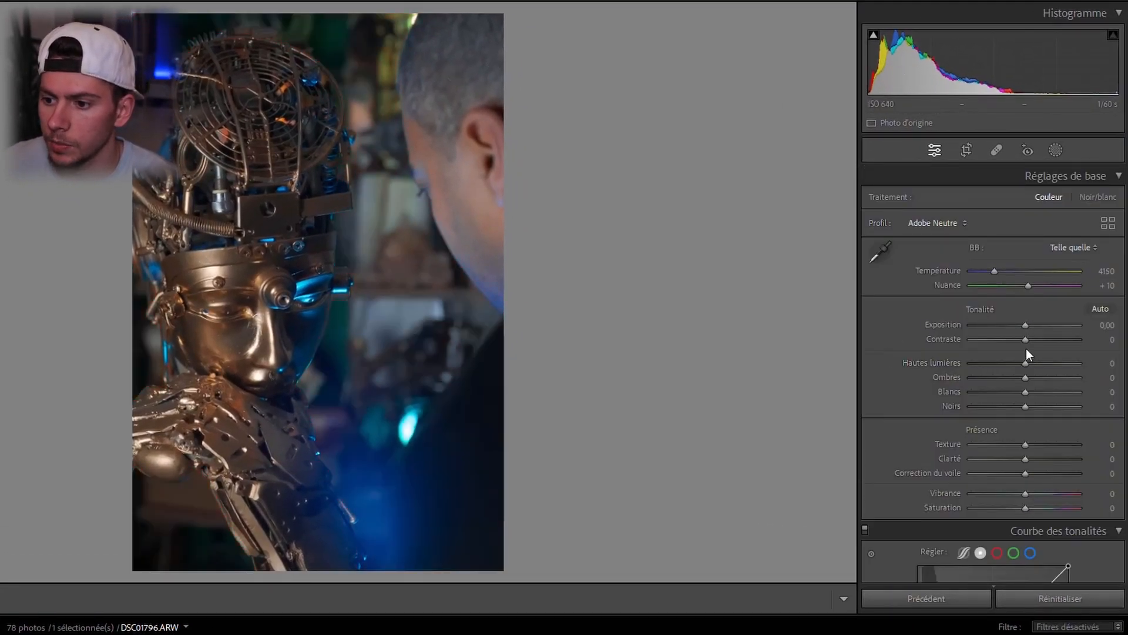
key("backslash")
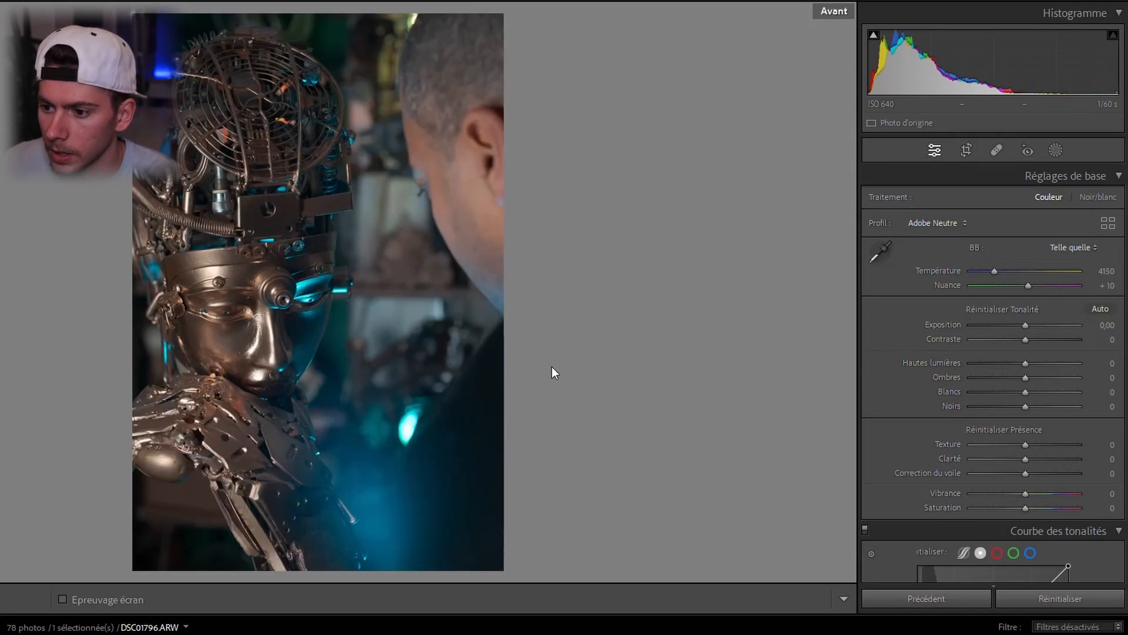
key("backslash")
Set the global highlights to -15 and whites to +48, reset the contrast, and show the clipping warnings
left_click_drag(1026, 342, 1049, 394)
double_click(1020, 340)
left_click_drag(1025, 406, 1023, 407)
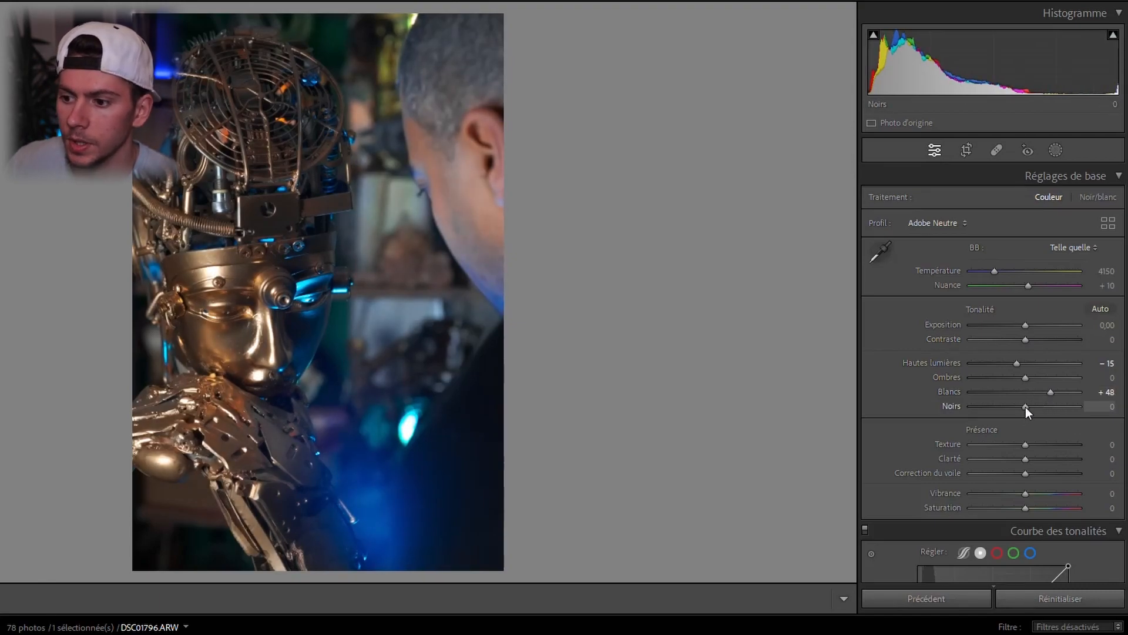
left_click(1113, 35)
Set the background mask's highlights to -57 and saturation to -4
left_click(1055, 150)
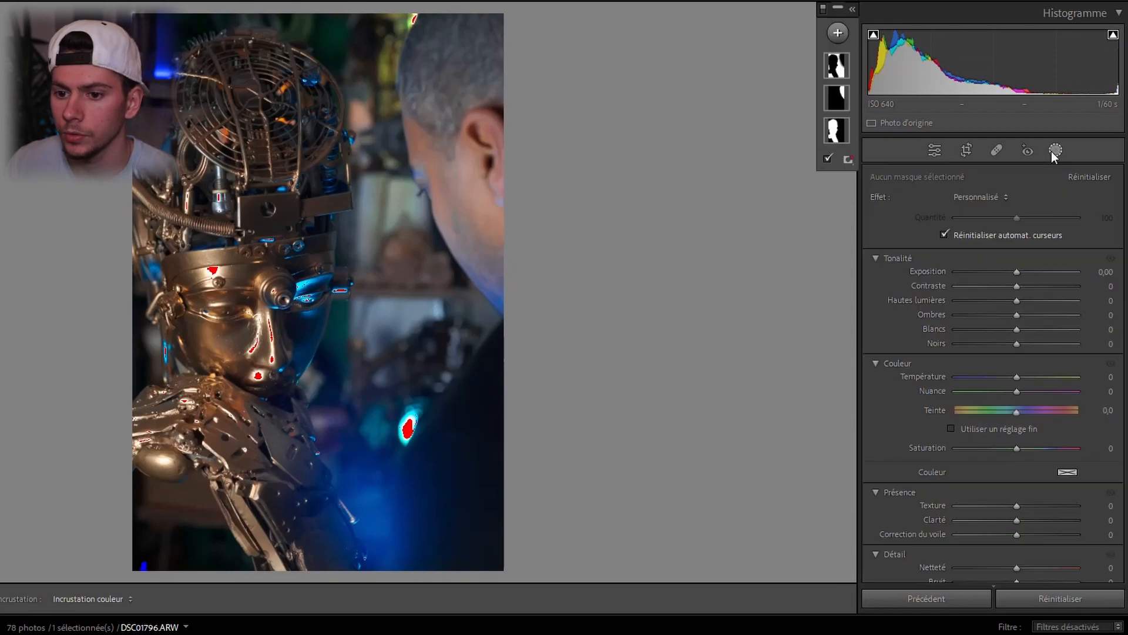
left_click_drag(1017, 304, 979, 312)
mouse_move(1017, 448)
left_mouse_down()
mouse_move(929, 442)
mouse_move(1025, 445)
mouse_move(1016, 448)
left_mouse_up()
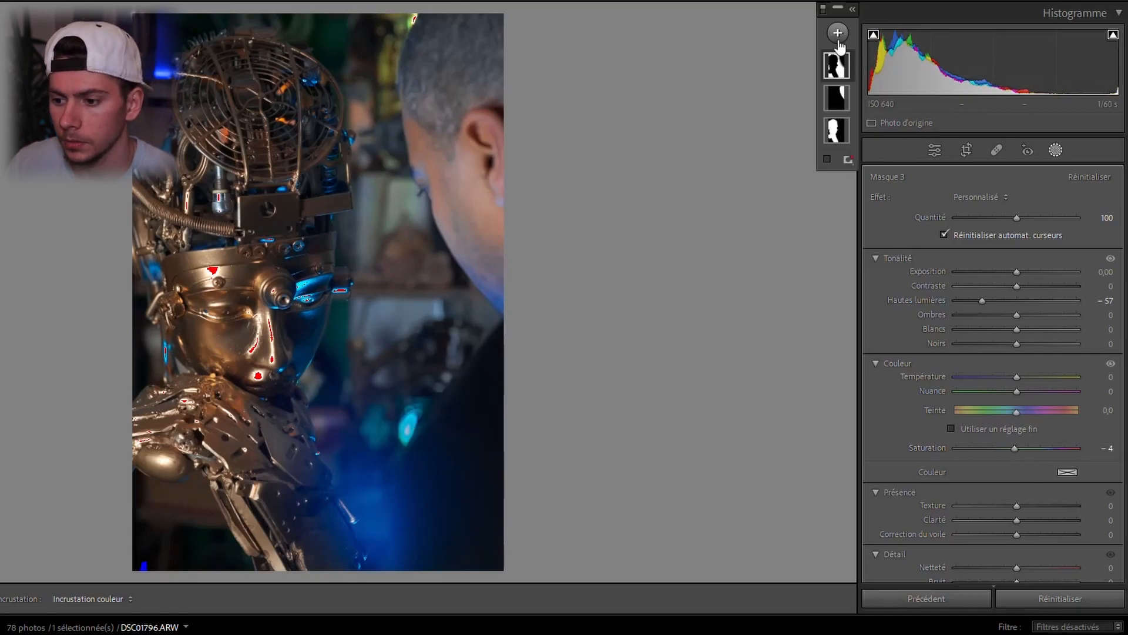
Raise the robot mask's clarity, and set the man's mask to contrast 44, highlights -35 and shadows -24
left_click(836, 130)
mouse_move(1016, 520)
left_mouse_down()
mouse_move(1042, 524)
mouse_move(968, 518)
mouse_move(1035, 523)
mouse_move(1022, 506)
left_mouse_up()
left_click_drag(1017, 315, 990, 301)
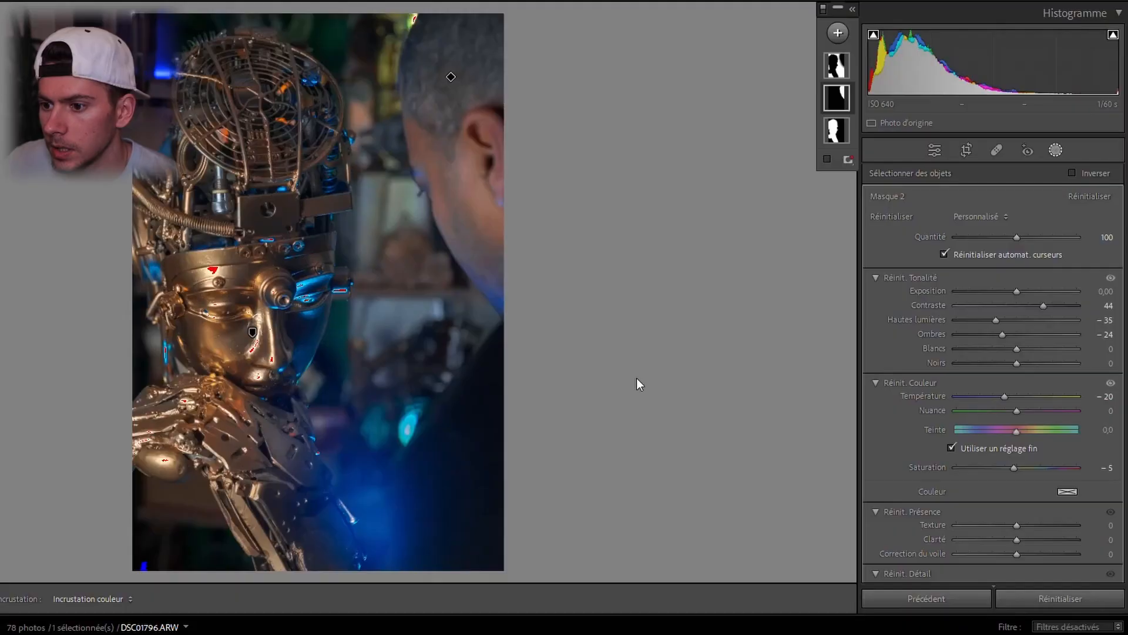
key("backslash")
key("backslash")
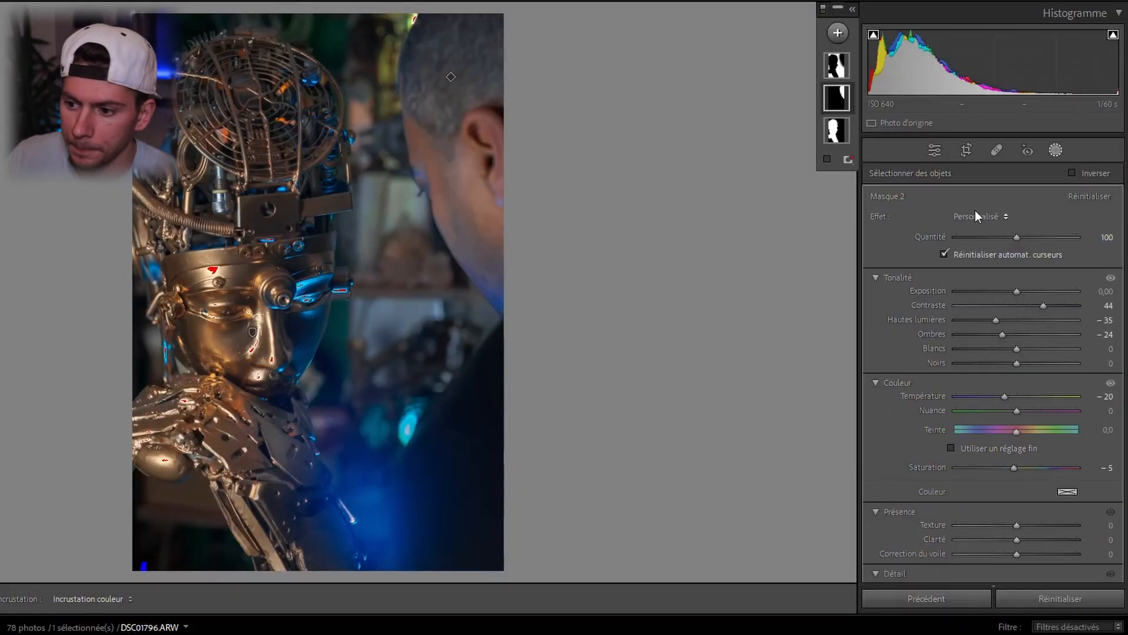
Add a linear gradient mask fading toward the photo's right edge, and subtract a second linear gradient from its lower-left corner
left_click(839, 34)
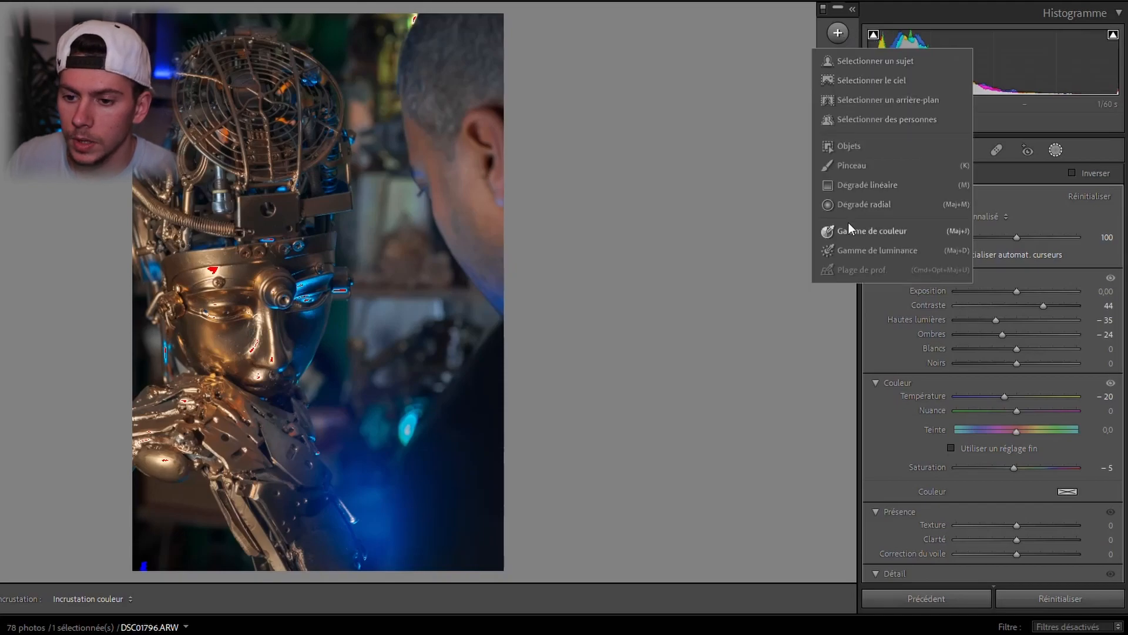
left_click(849, 185)
left_click_drag(406, 441, 614, 412)
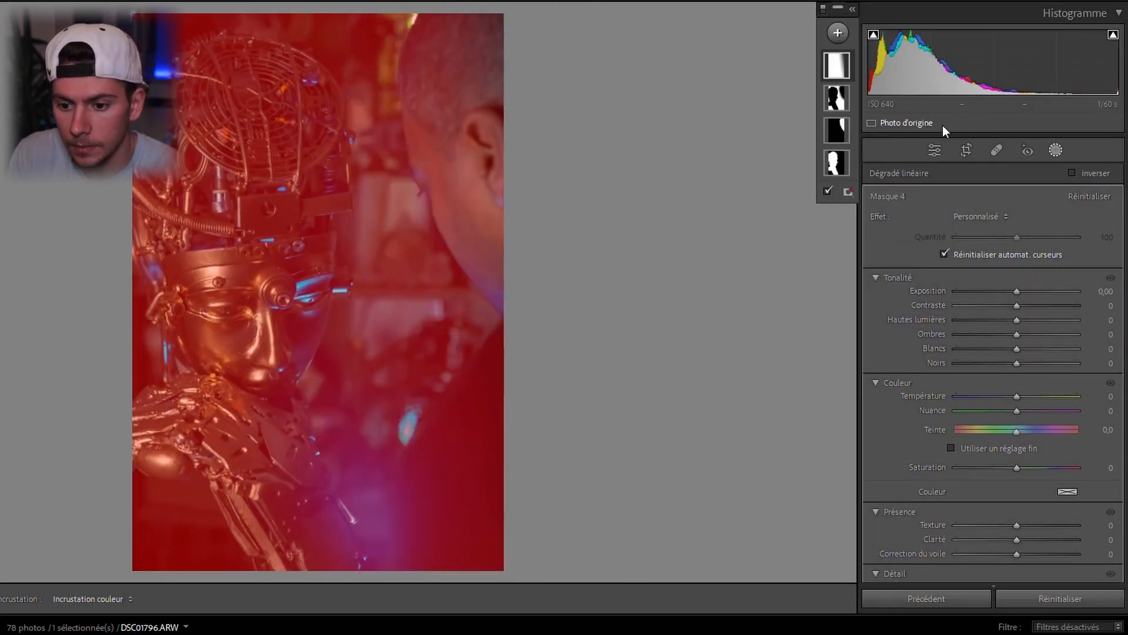
left_click(844, 71)
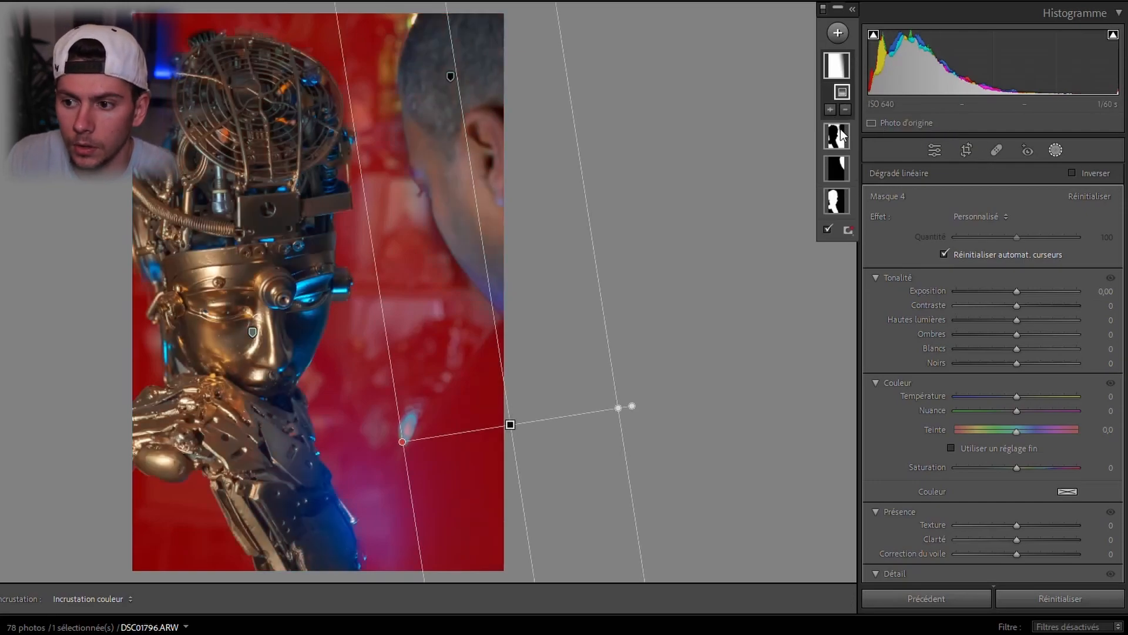
left_click(829, 111)
left_click(845, 110)
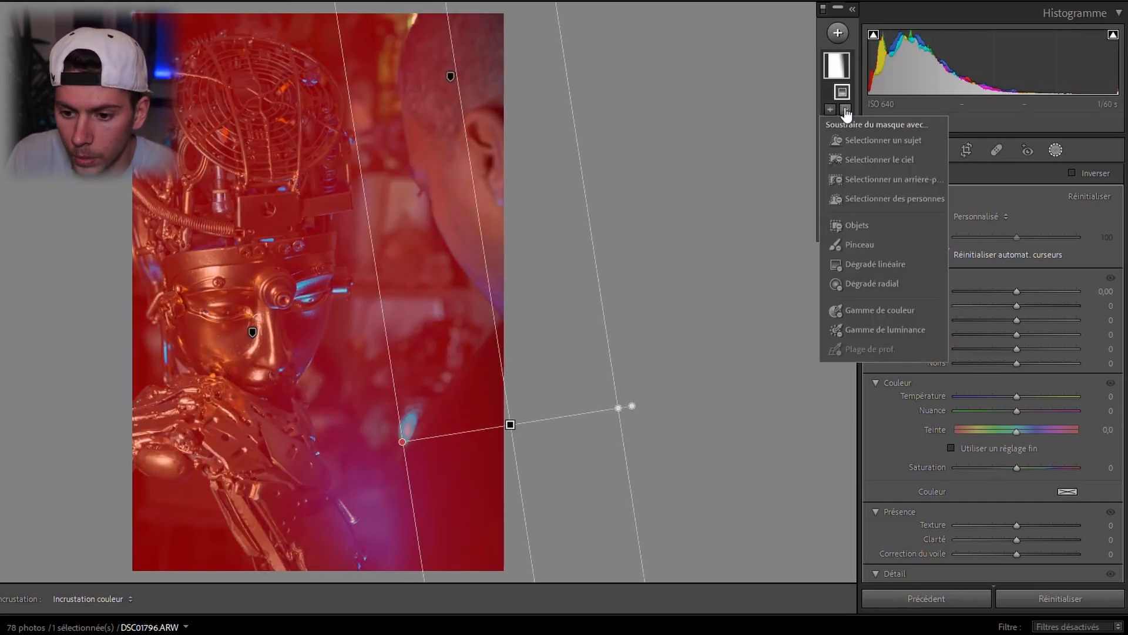
left_click(859, 263)
left_click_drag(171, 521, 396, 398)
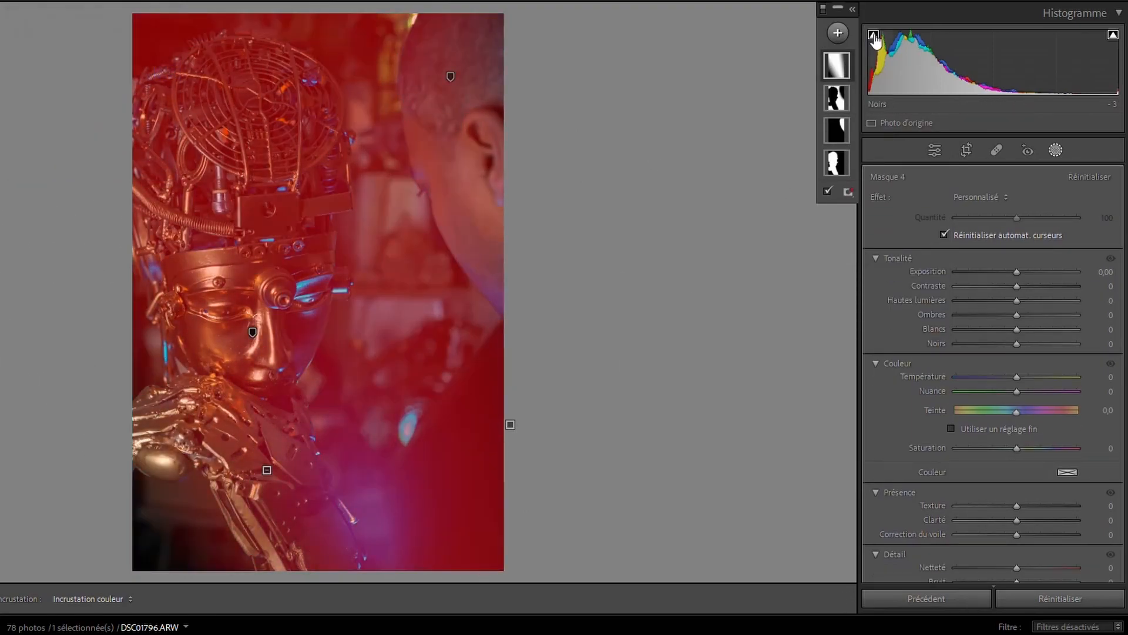
Rotate and shift the main gradient toward the robot so the mask forms a diagonal band that leaves out the man's head
left_click(266, 470)
left_click(510, 425)
left_click_drag(618, 407, 586, 391)
left_click_drag(484, 429, 408, 449)
left_click(836, 65)
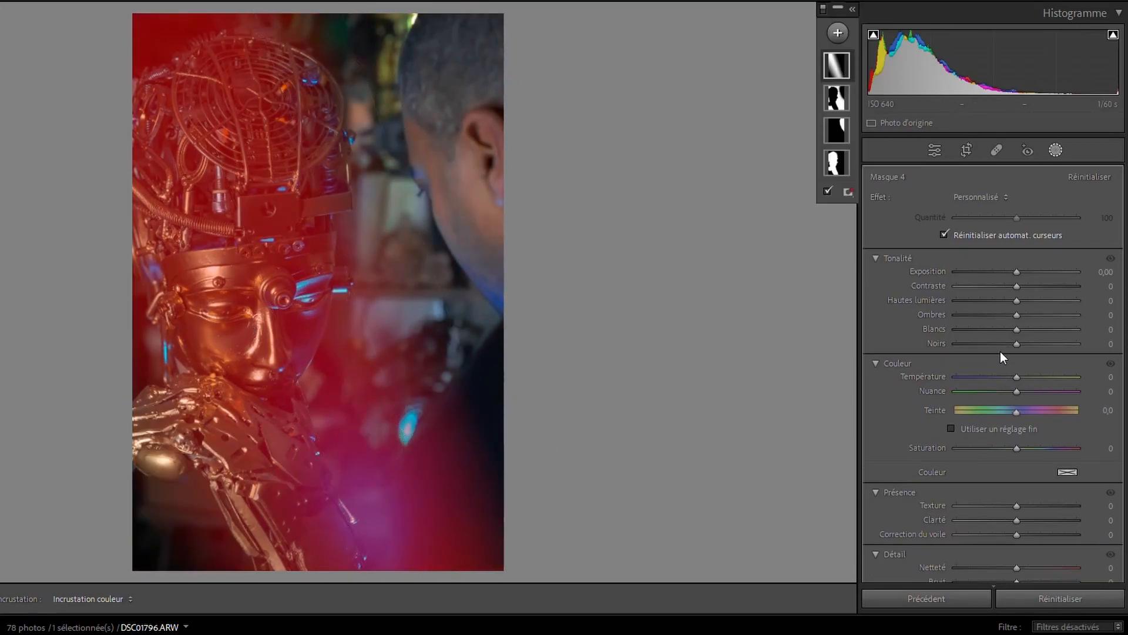
Set the diagonal gradient mask's temperature to -31, tint to 35 and saturation to 13
left_click(406, 446)
left_click_drag(1009, 398, 1000, 396)
left_click_drag(1024, 465, 1028, 468)
left_click_drag(1016, 412, 1038, 415)
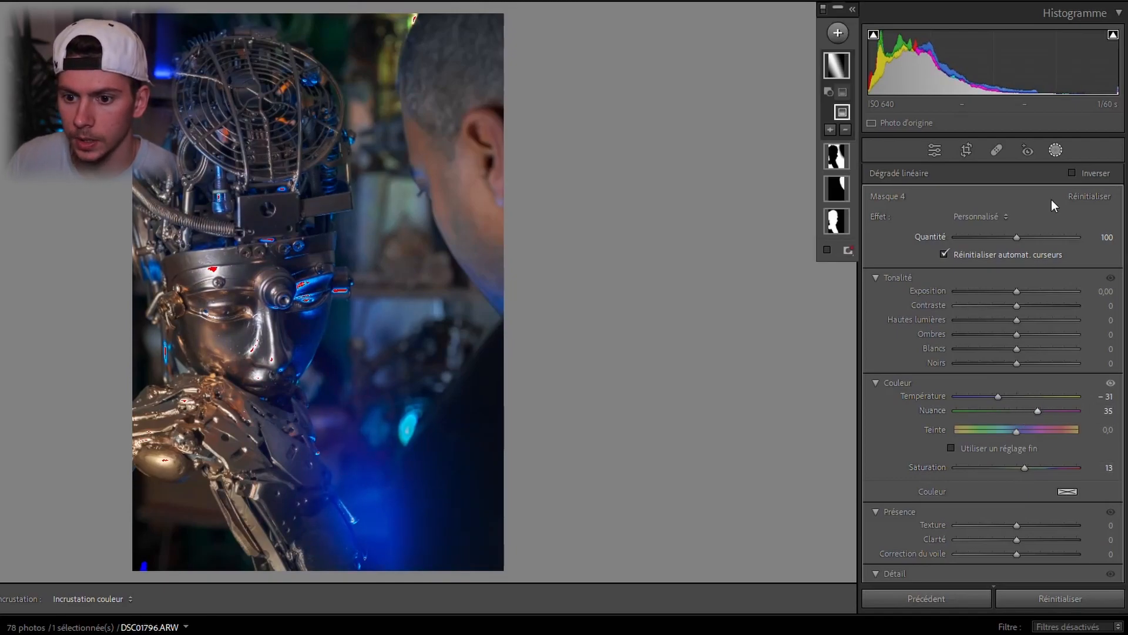
Set the global blue hue to +15 in the colour mixer
left_click(1061, 154)
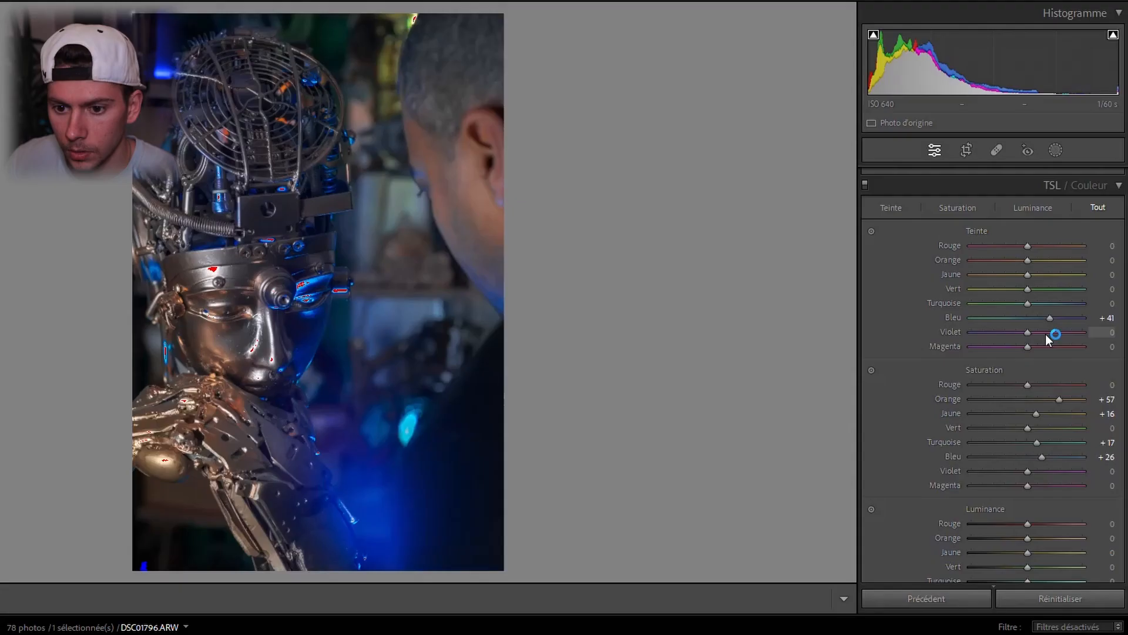
left_click_drag(1050, 319, 1035, 320)
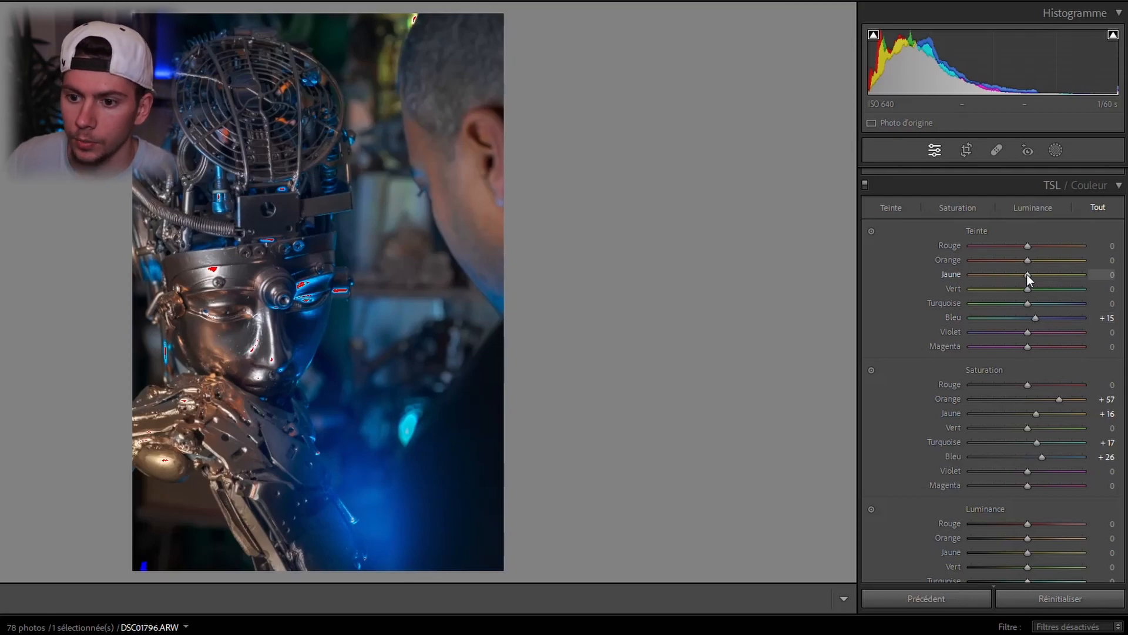
Add a linear gradient mask over the man's side of the photo and lower its exposure to about -0.62
left_click(1061, 148)
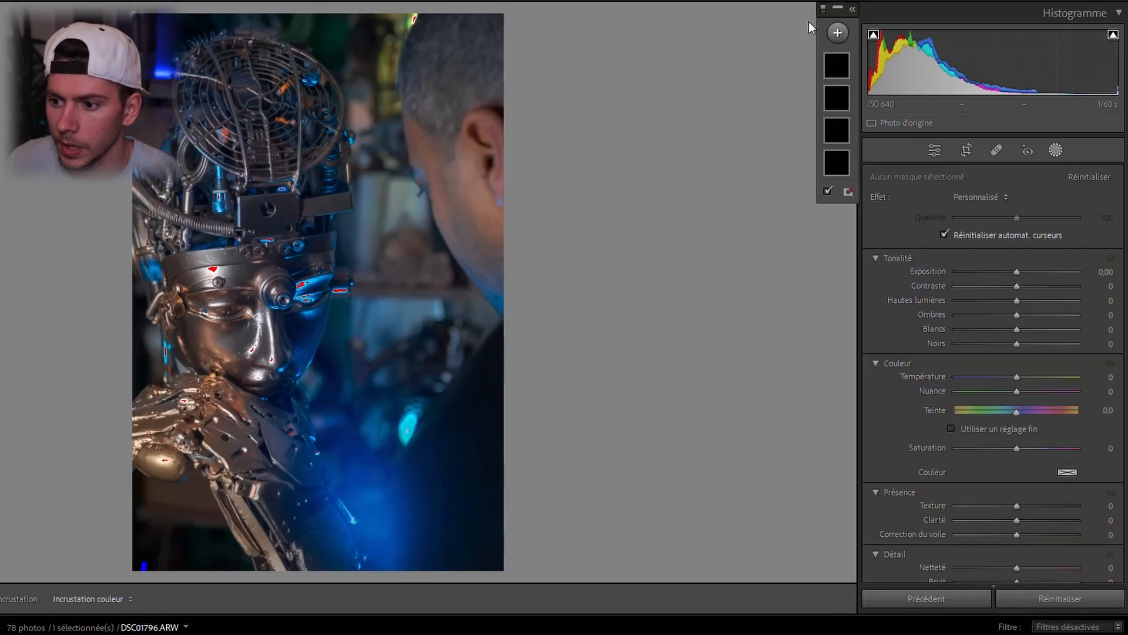
left_click(838, 33)
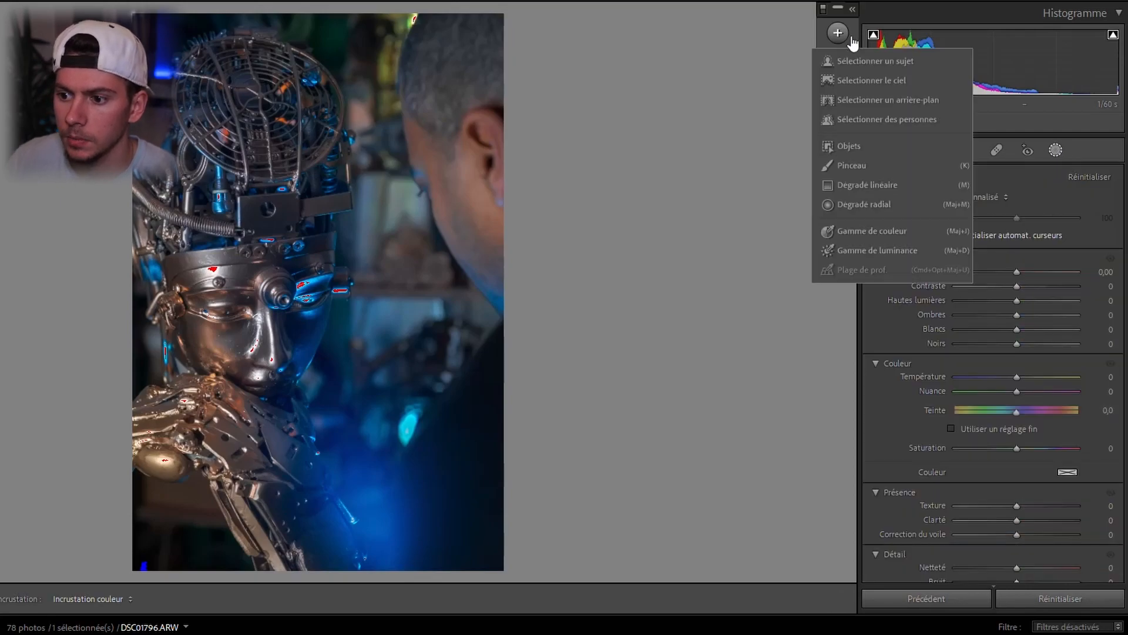
left_click(851, 186)
left_click_drag(400, 242, 196, 298)
left_click_drag(304, 269, 439, 213)
left_click_drag(1014, 292, 1004, 293)
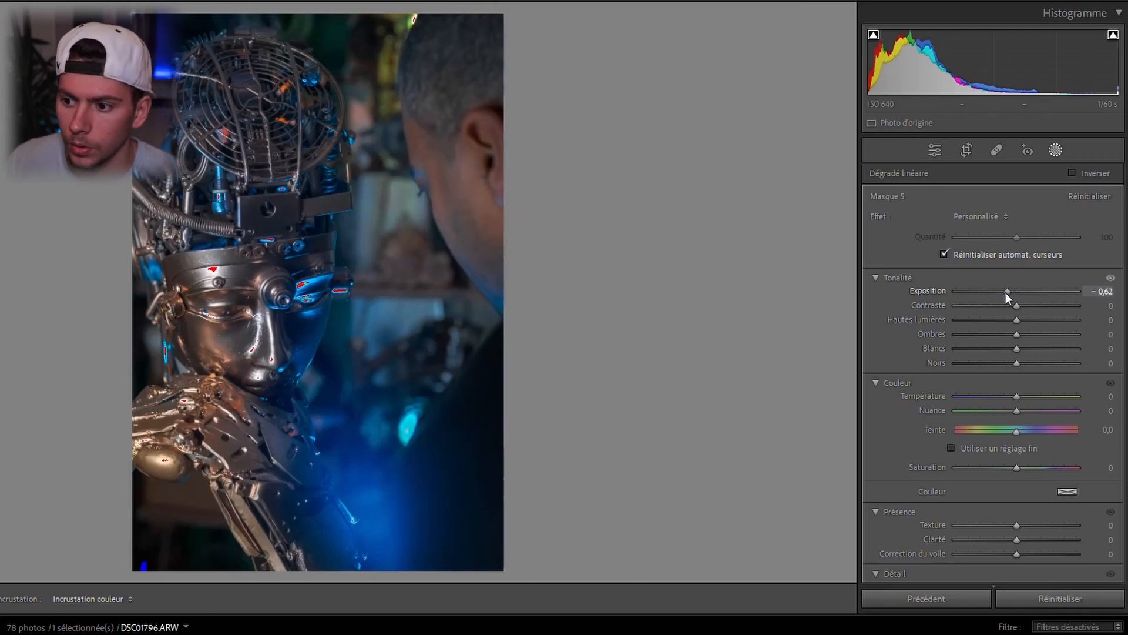
Leave the masking tool and compare the edited robot photo with its unedited version
left_click(1062, 149)
key("backslash")
key("backslash")
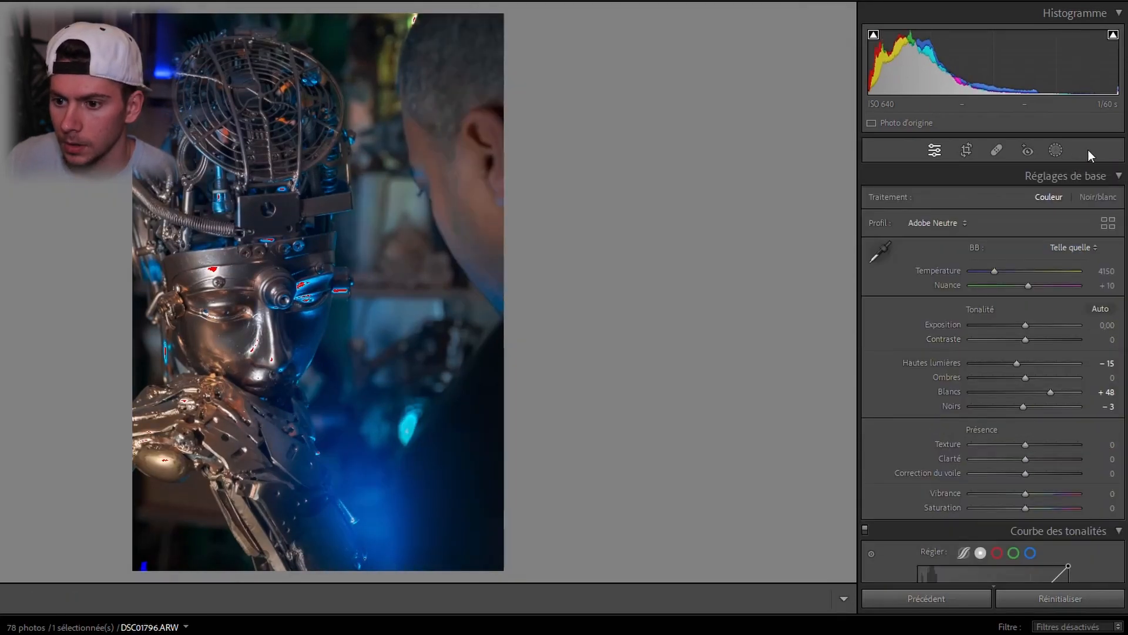
Select the robot's mask, try out its sharpness setting and lower its texture to -5
left_click(1056, 150)
left_click(837, 194)
mouse_move(1024, 520)
left_mouse_down()
mouse_move(1003, 520)
mouse_move(1026, 521)
left_mouse_up()
scroll(1023, 477, "down", 3)
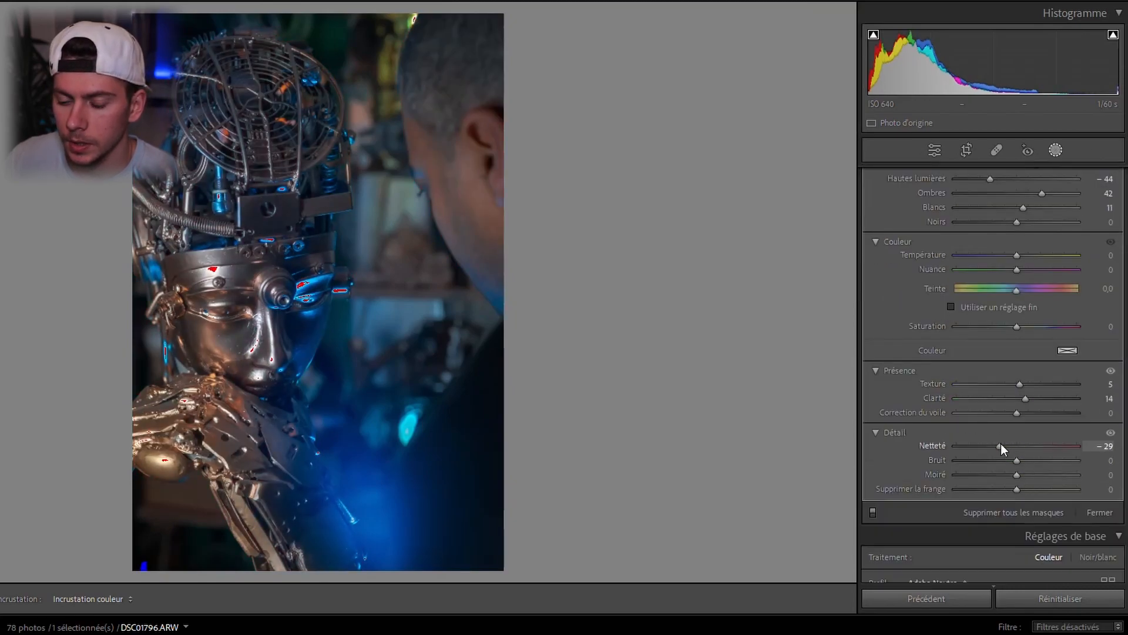
mouse_move(1019, 384)
left_mouse_down()
mouse_move(966, 385)
mouse_move(1013, 398)
left_mouse_up()
left_click(305, 170)
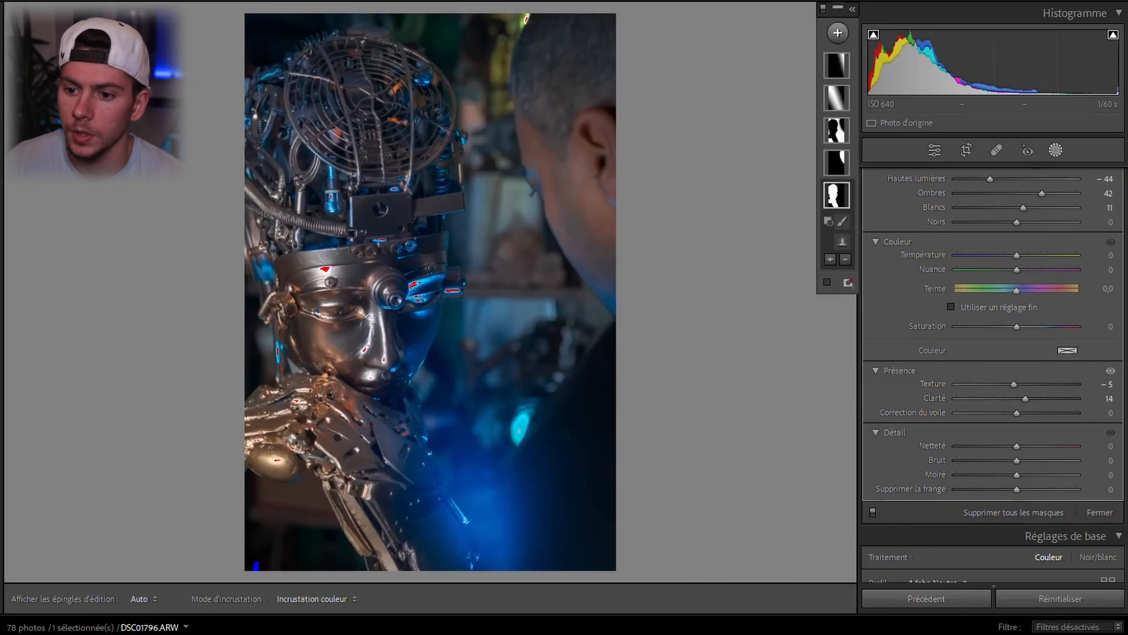
scroll(429, 292, "down", 4)
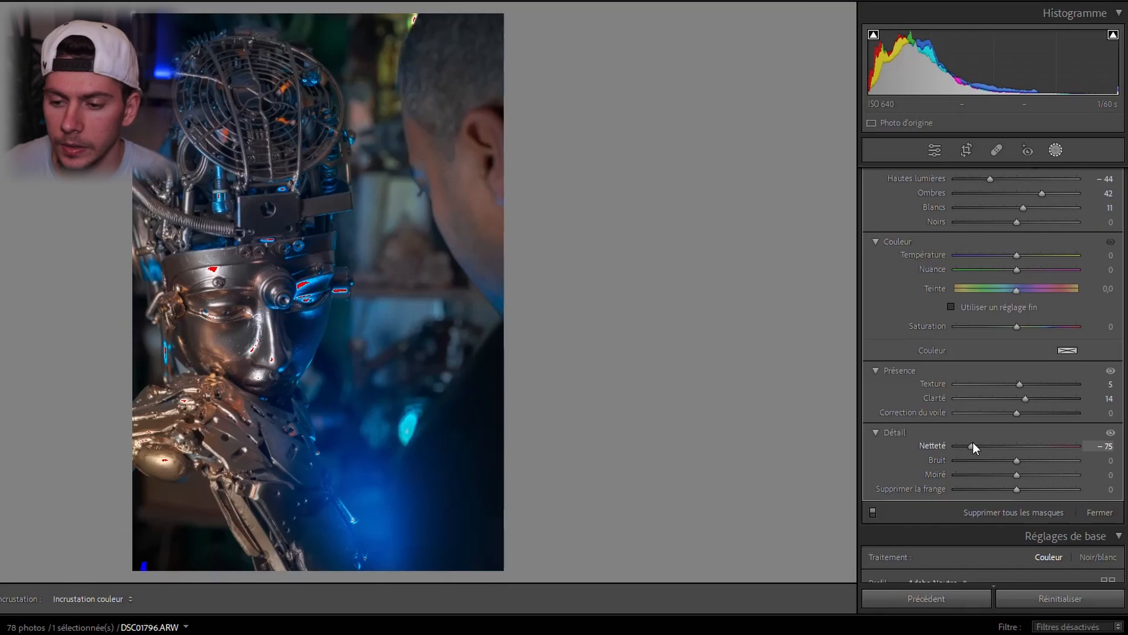
left_click_drag(972, 443, 1050, 449)
mouse_move(1026, 383)
left_mouse_down()
mouse_move(964, 381)
mouse_move(1066, 393)
mouse_move(947, 394)
mouse_move(1013, 400)
left_mouse_up()
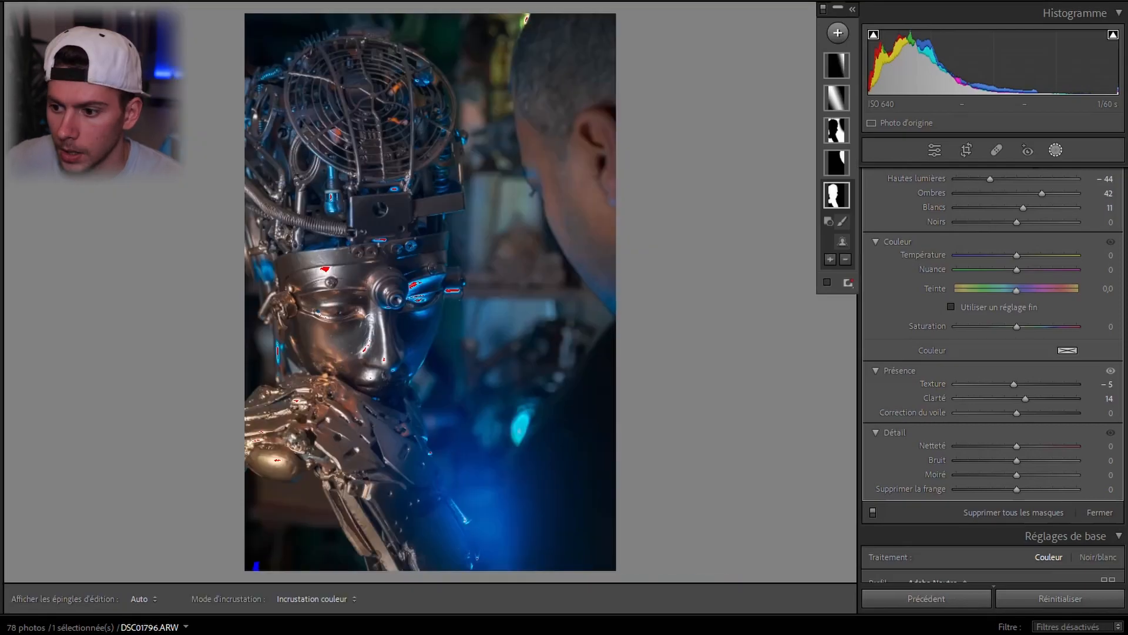
Turn off the shadow and highlight clipping indicators and set the robot mask's texture to -10
left_click(376, 297)
left_click_drag(376, 296, 185, 289)
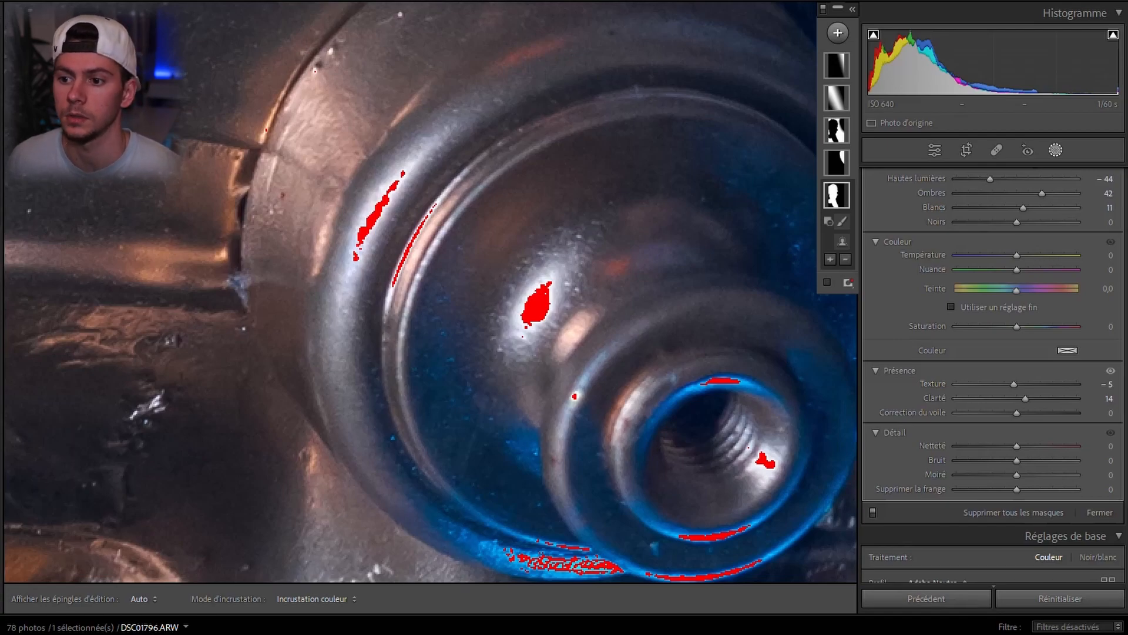
key("ctrl+minus")
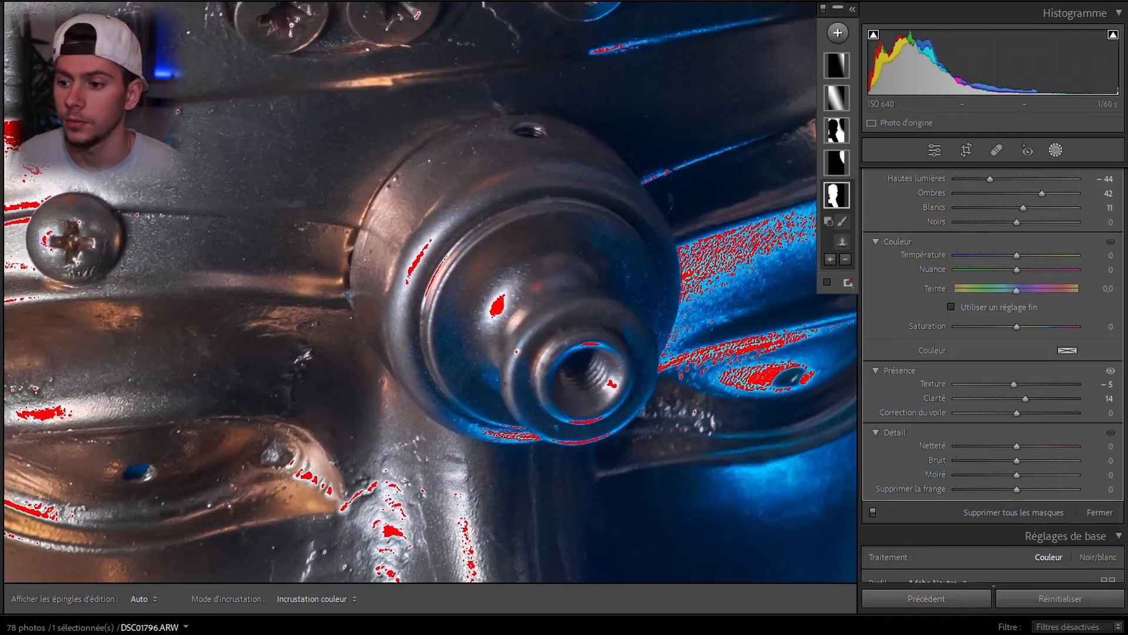
key("ctrl+minus")
key("ctrl+minus")
left_click_drag(447, 376, 447, 323)
left_click(873, 37)
left_click(1115, 34)
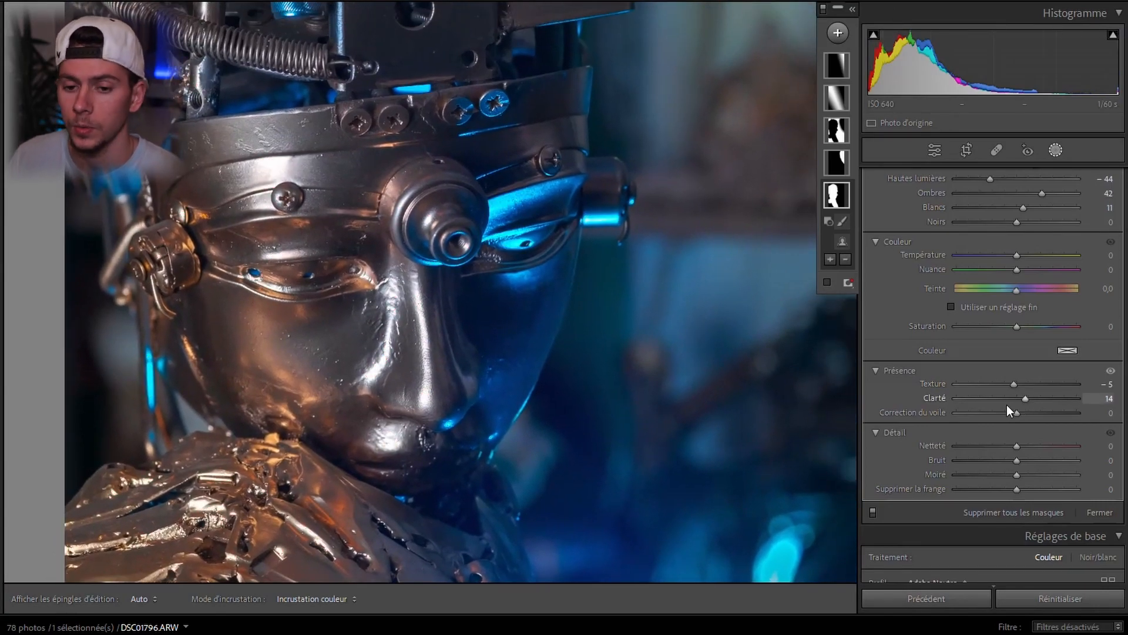
mouse_move(1004, 383)
left_mouse_down()
mouse_move(977, 384)
mouse_move(1050, 386)
mouse_move(1013, 386)
left_mouse_up()
key("z")
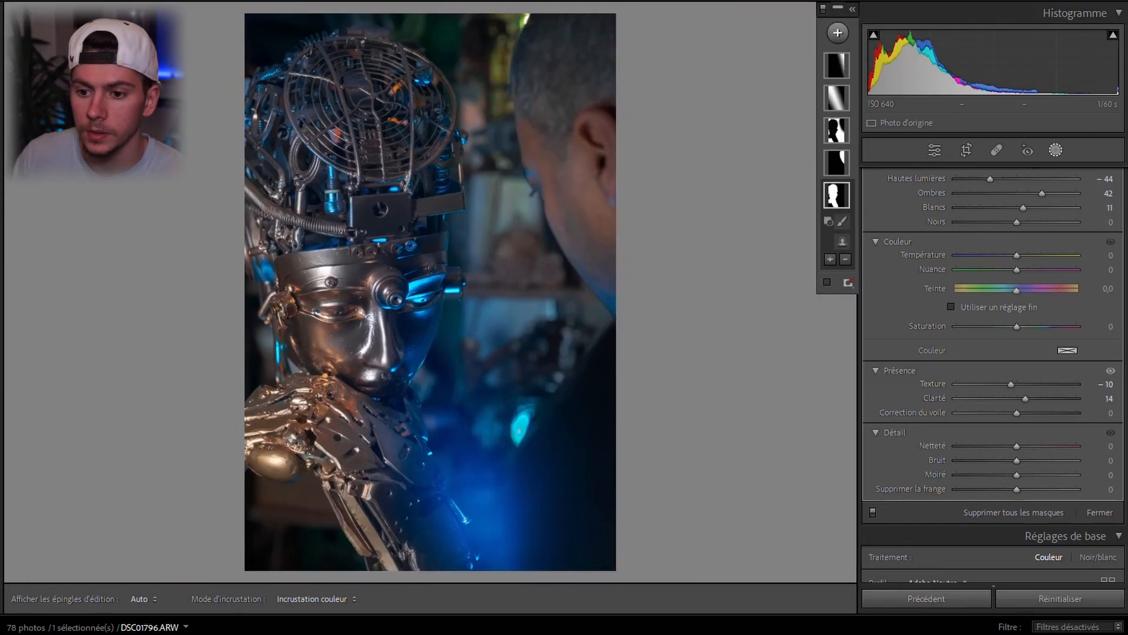
Compare the whole robot portrait before and after the edits with the mask adjustments open
key("backslash")
key("backslash")
key("backslash")
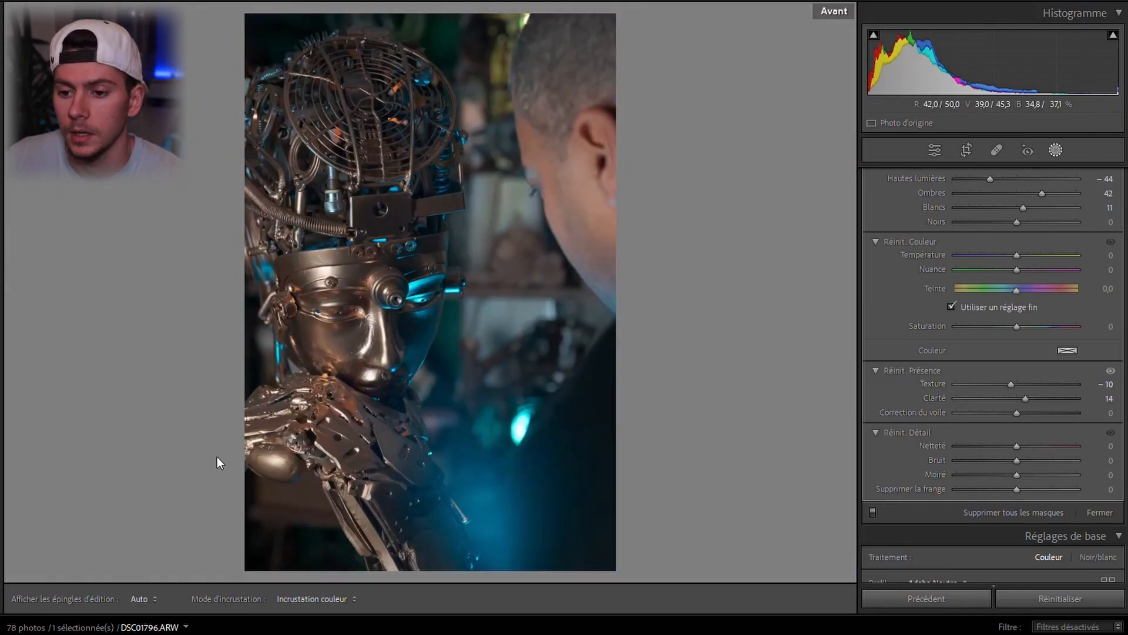
key("backslash")
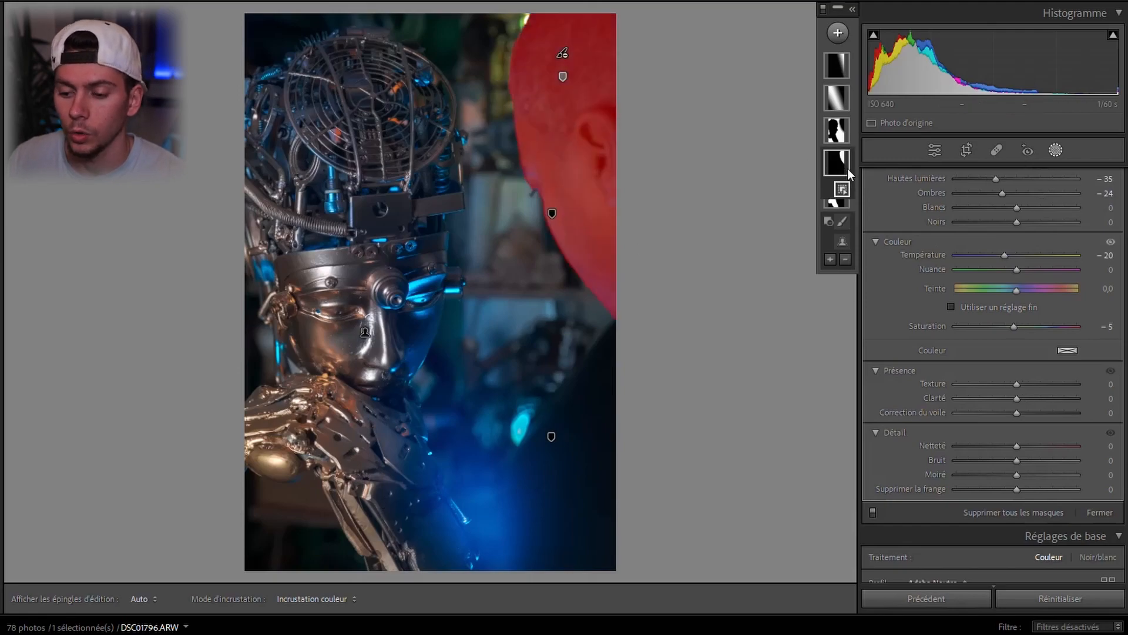
Slightly raise the exposure of the linear gradient mask over the man's side of the photo
scroll(1028, 295, "up", 3)
left_click(837, 66)
mouse_move(1009, 291)
left_mouse_down()
mouse_move(1019, 275)
mouse_move(1011, 294)
left_mouse_up()
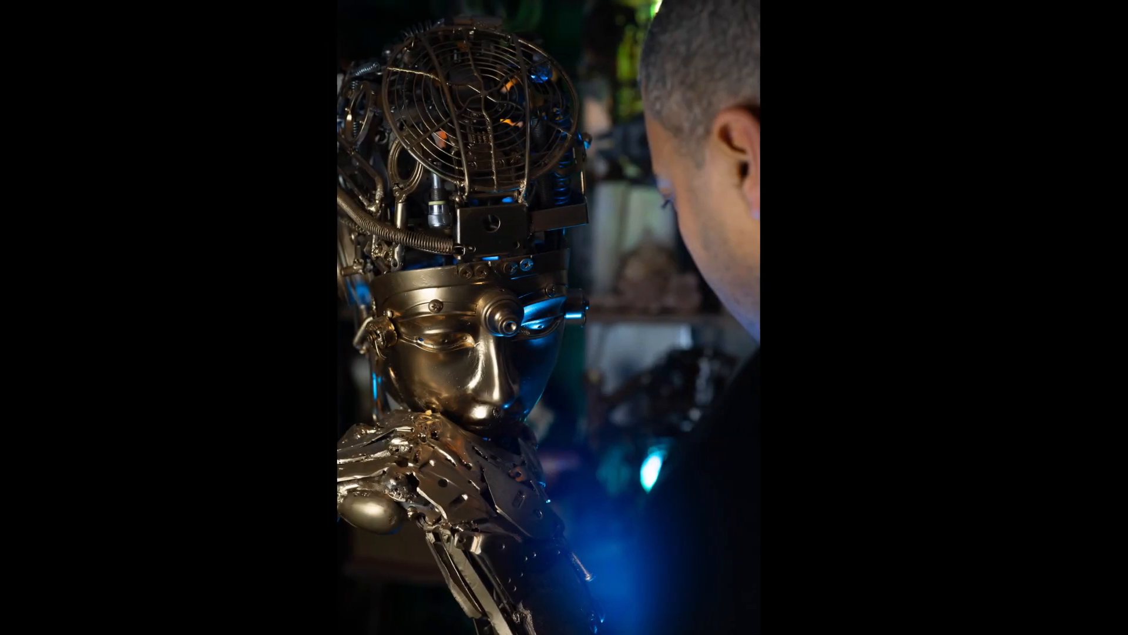